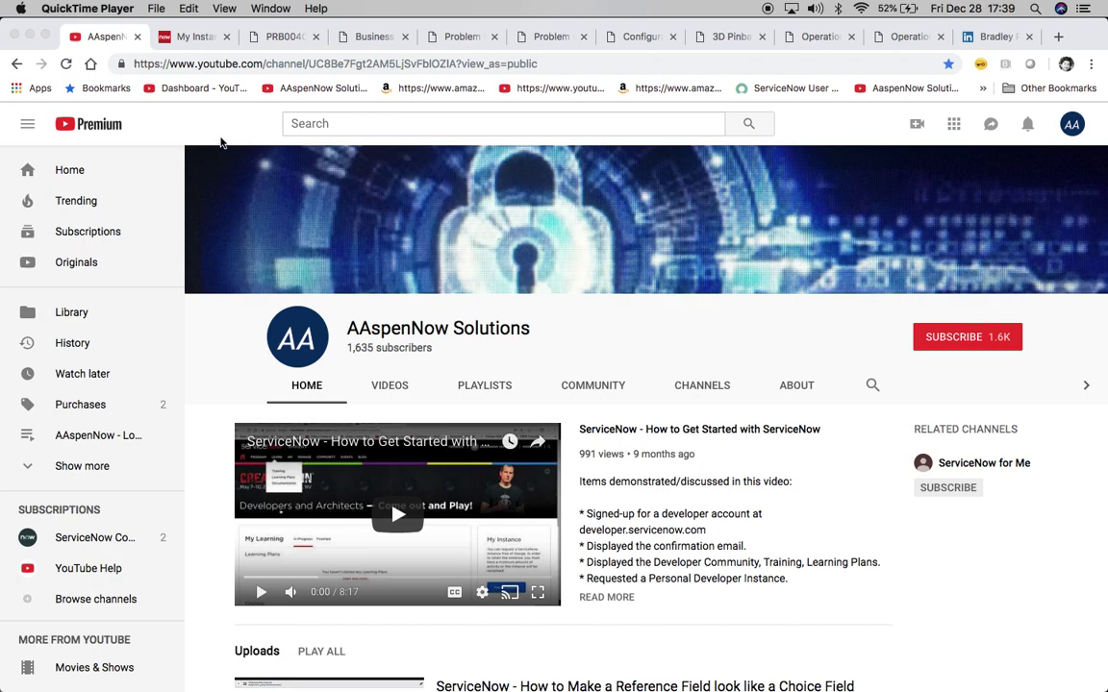
# Switch to the PRB0040050 tab showing the 3D Pinball problem record
pyautogui.click(272, 40)
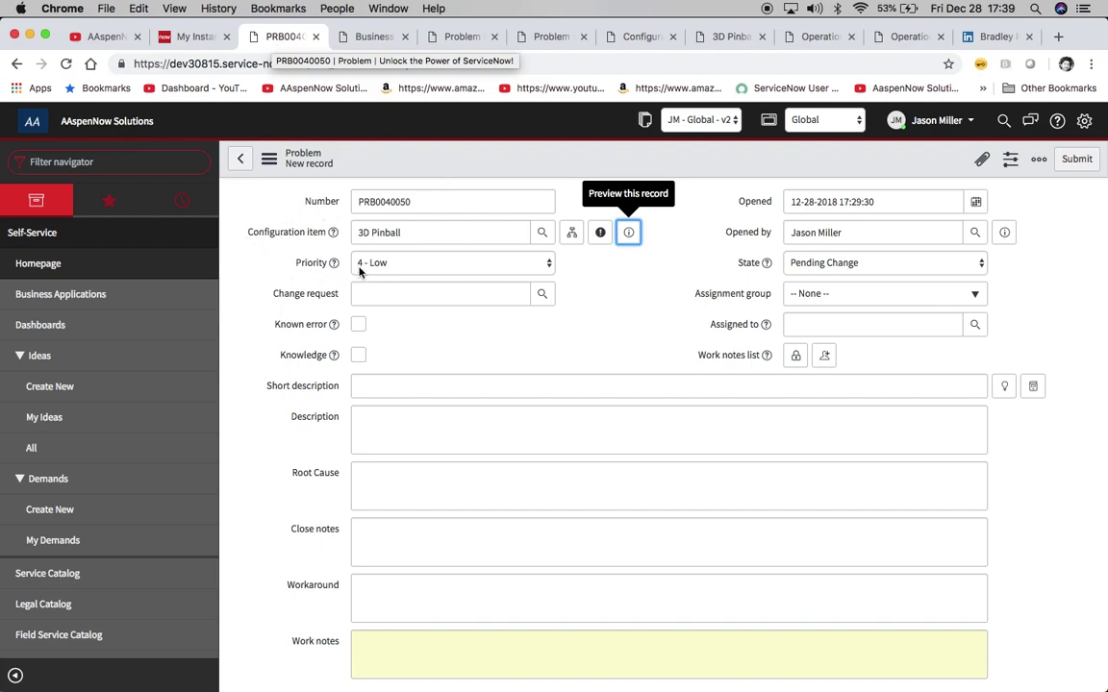
# Preview the 3D Pinball configuration item to confirm it is Operational
pyautogui.click(630, 236)
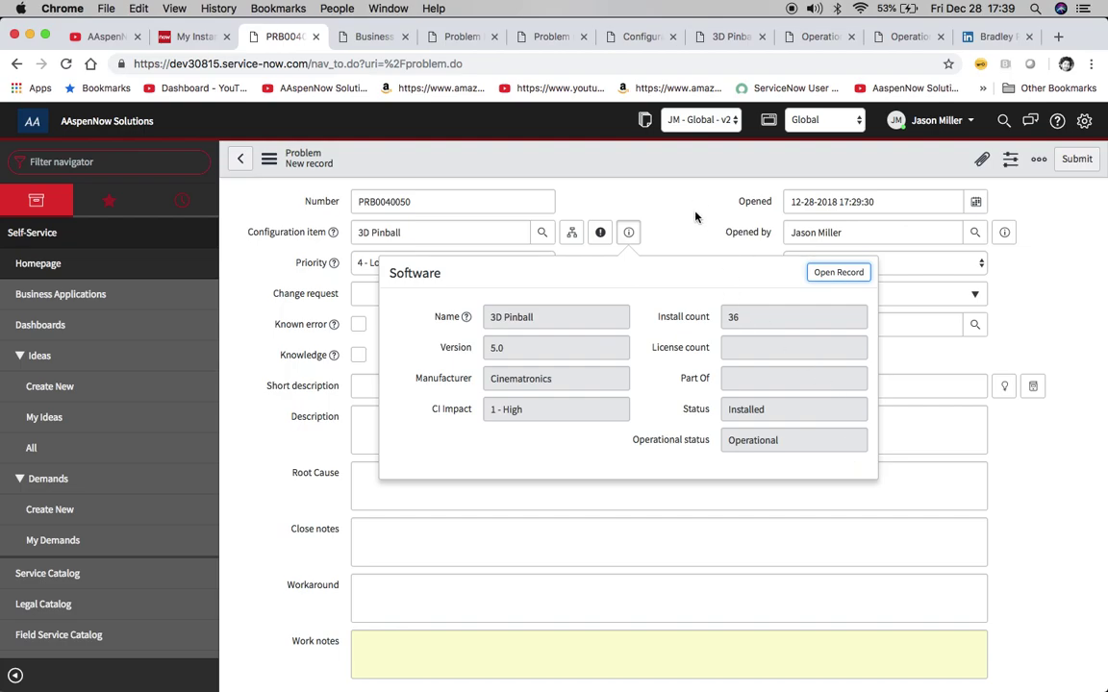
pyautogui.click(627, 232)
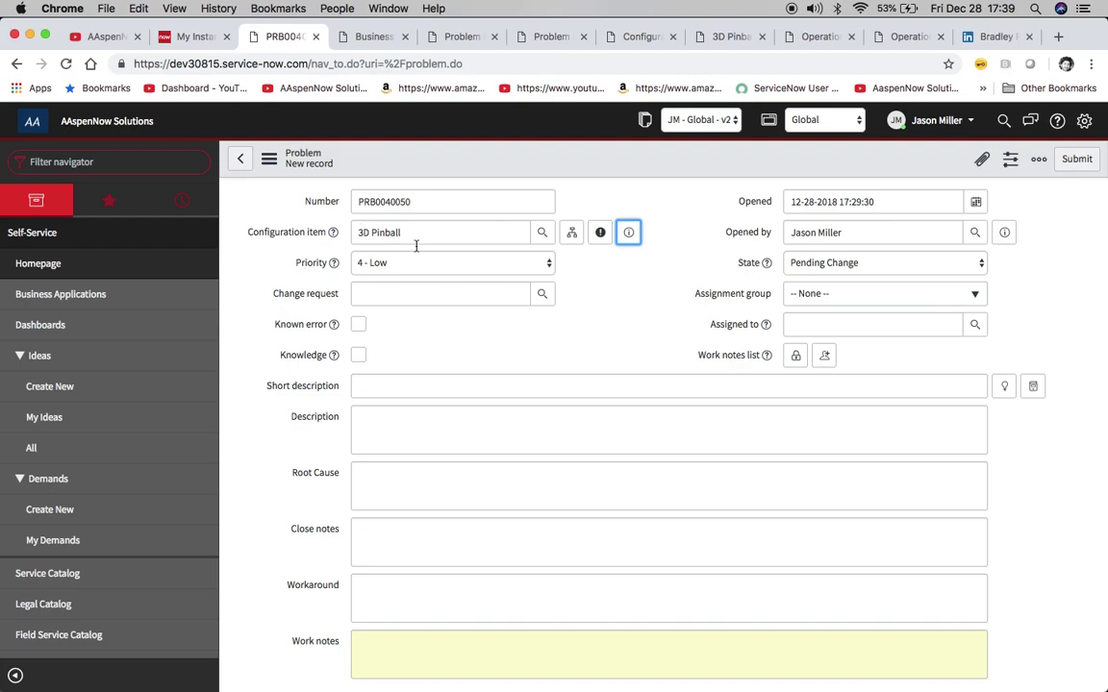
pyautogui.click(628, 239)
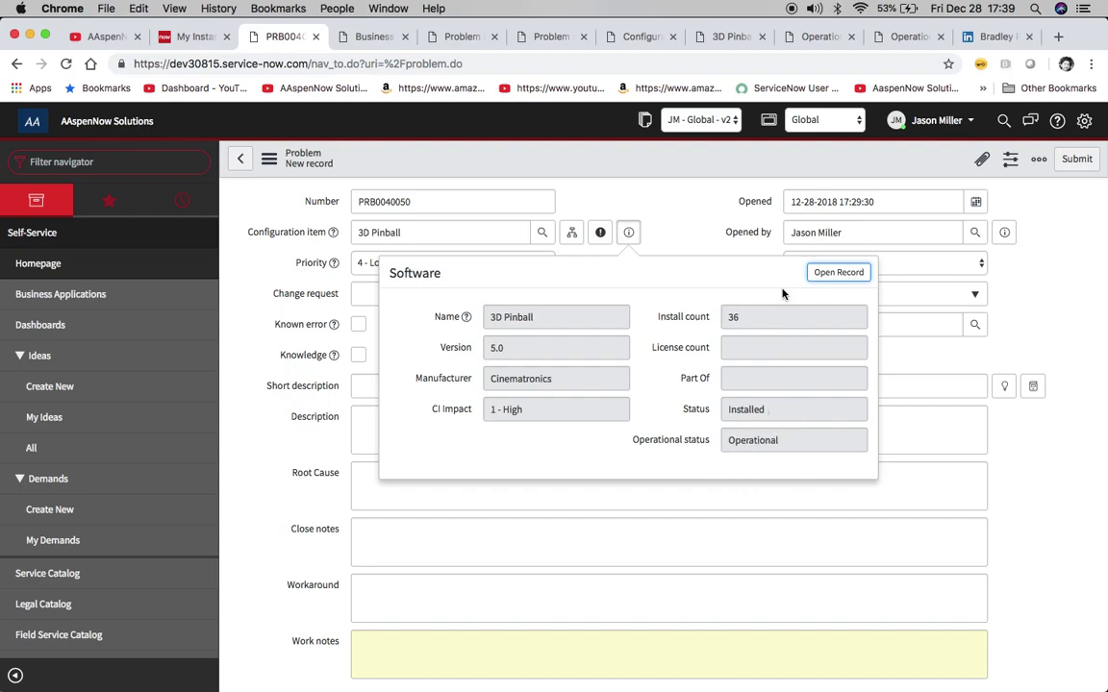
pyautogui.click(672, 203)
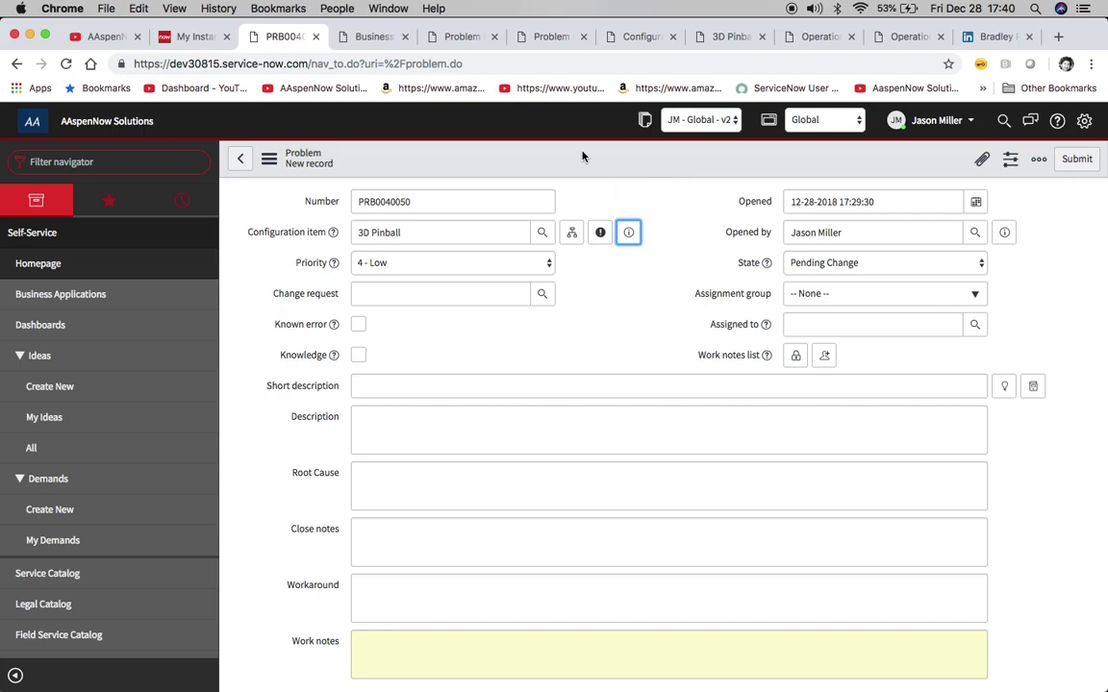
# Review the State choices without changing them, re-check the CI, and bring up the problem business rules
pyautogui.click(848, 262)
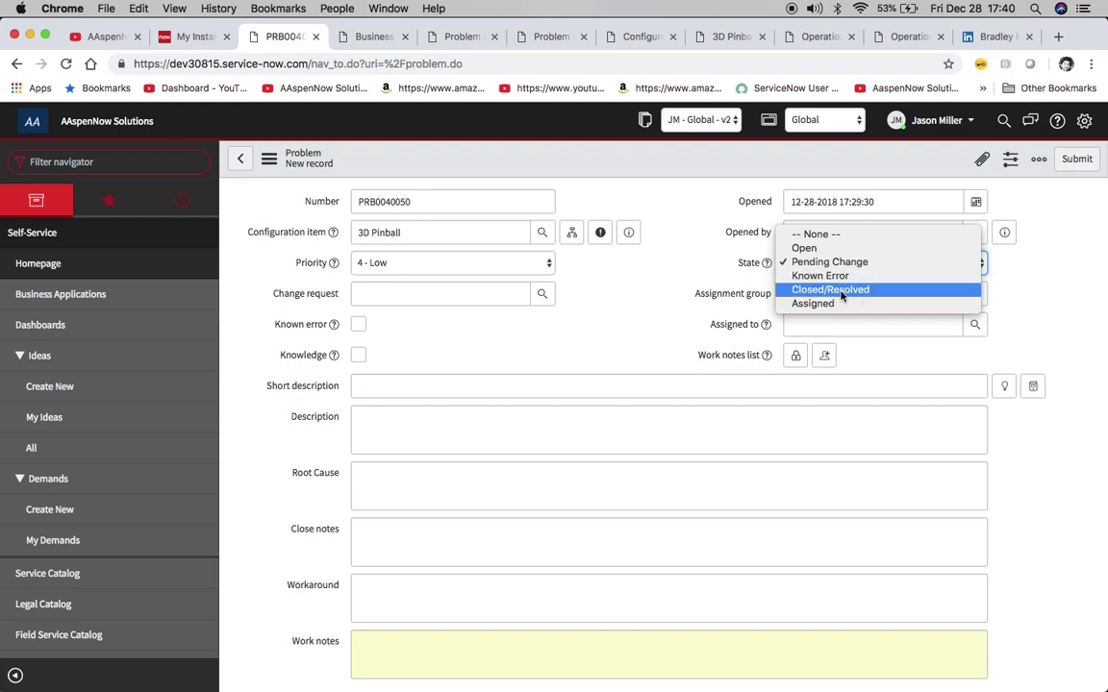
pyautogui.click(645, 262)
pyautogui.click(630, 237)
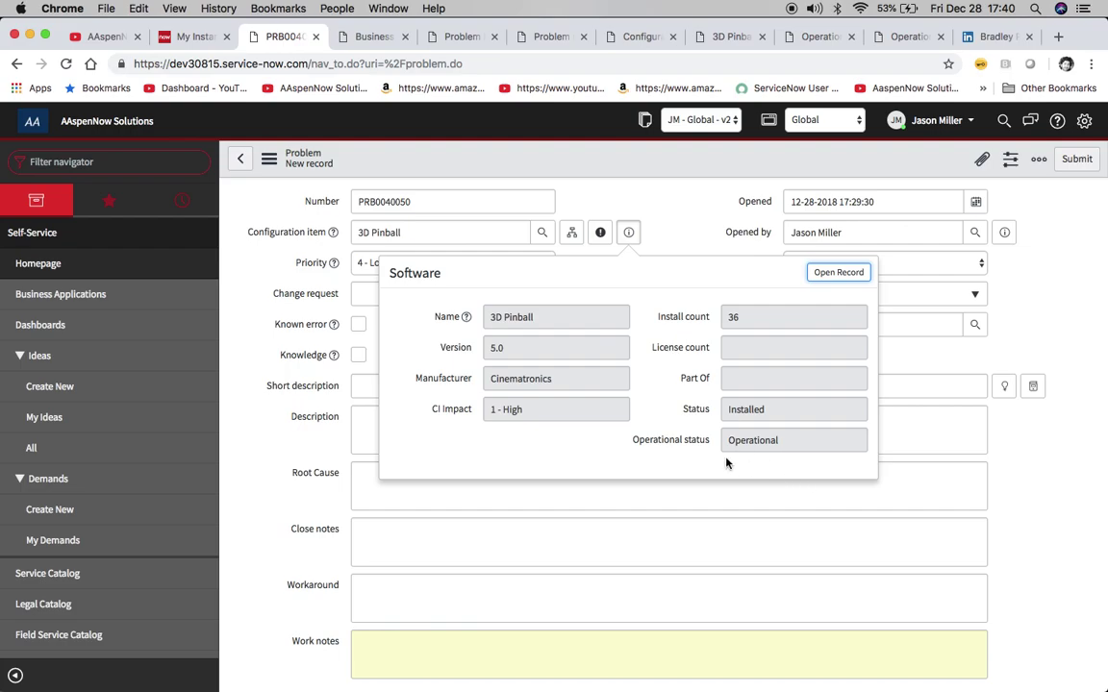
pyautogui.click(668, 199)
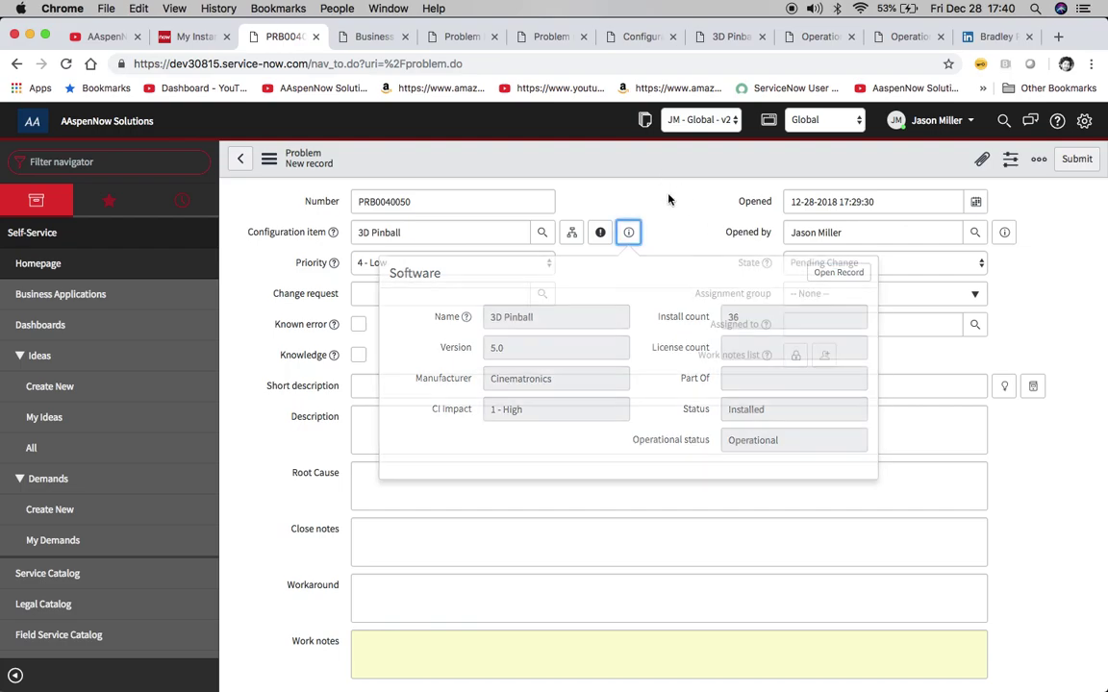
pyautogui.click(366, 40)
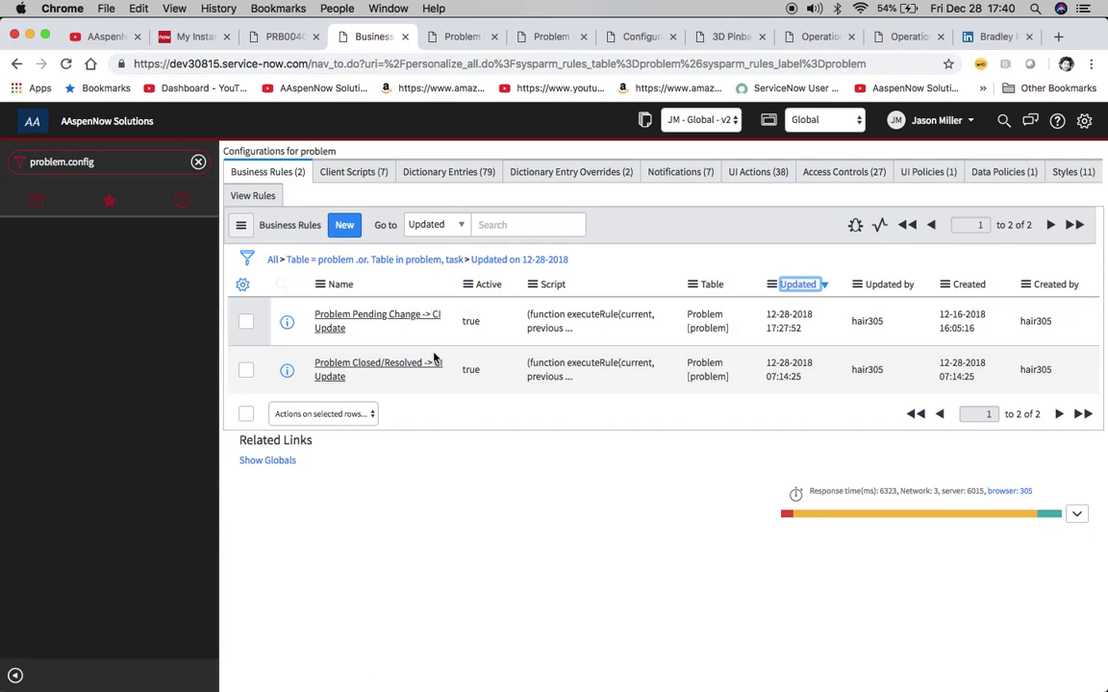
# Open the Problem Pending Change -> CI Update rule and view its When to run settings
pyautogui.click(445, 38)
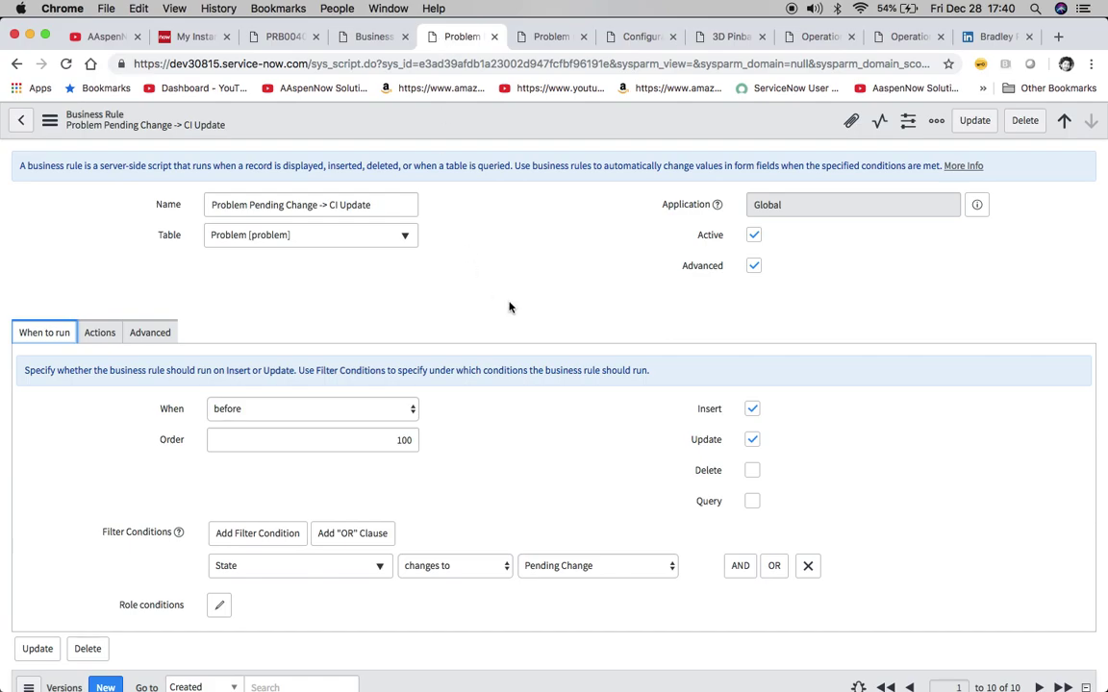
pyautogui.scroll(-1, 325, 293)
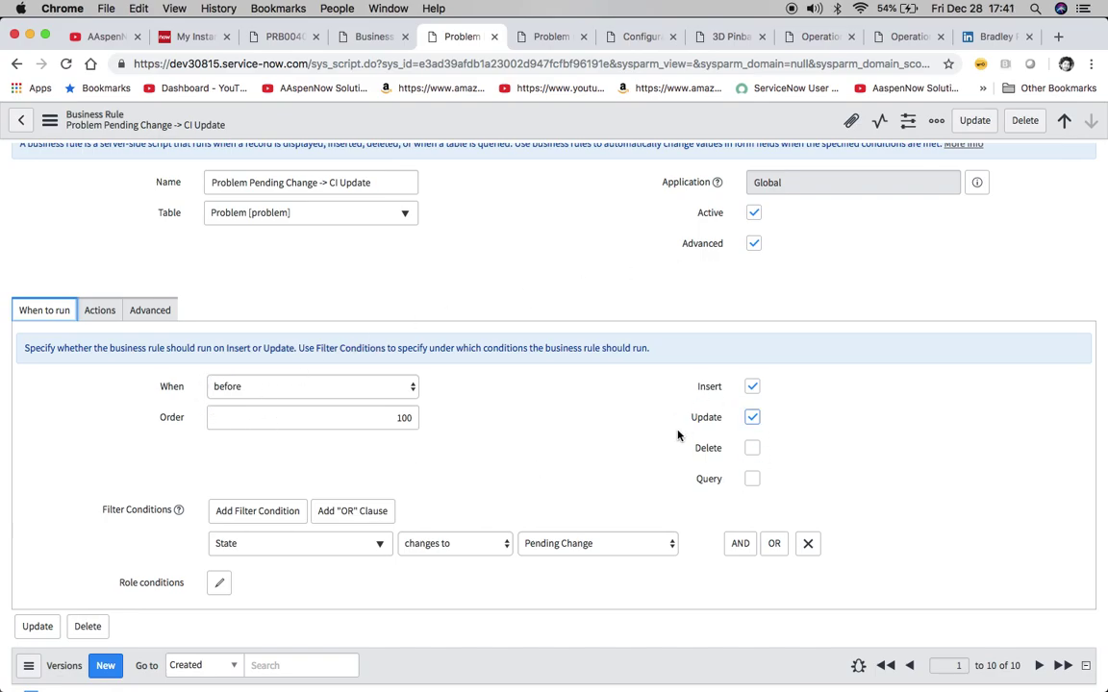
pyautogui.scroll(-1, 423, 452)
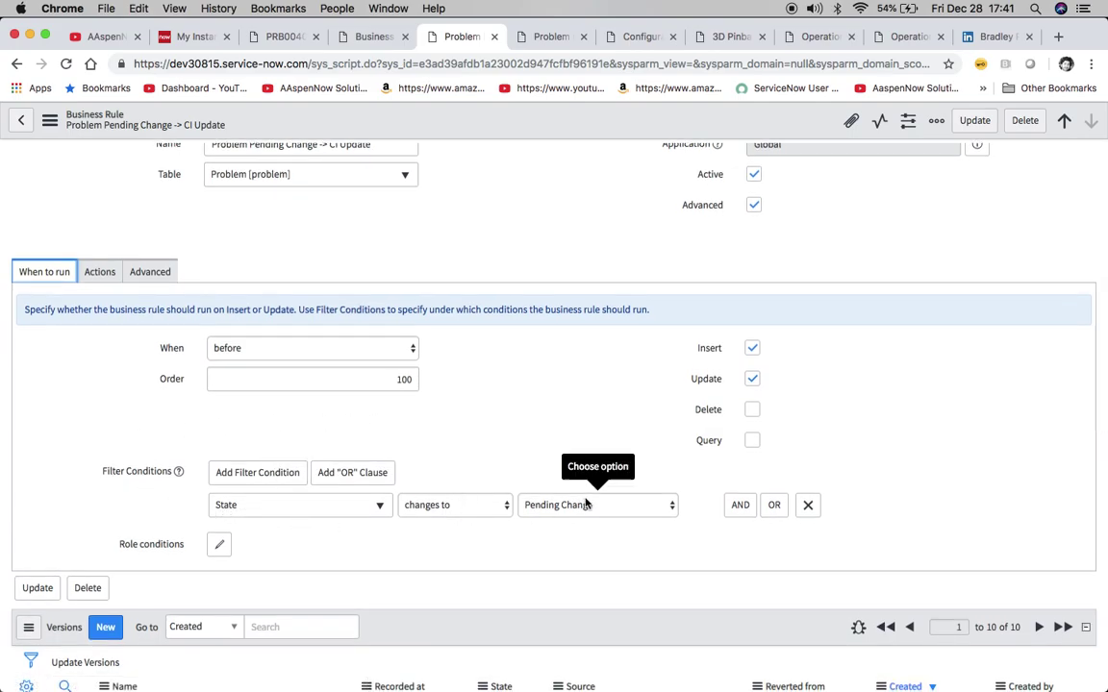
# Show the rule's advanced script, highlighting the cmdb_ci table and the CI name query
pyautogui.click(150, 274)
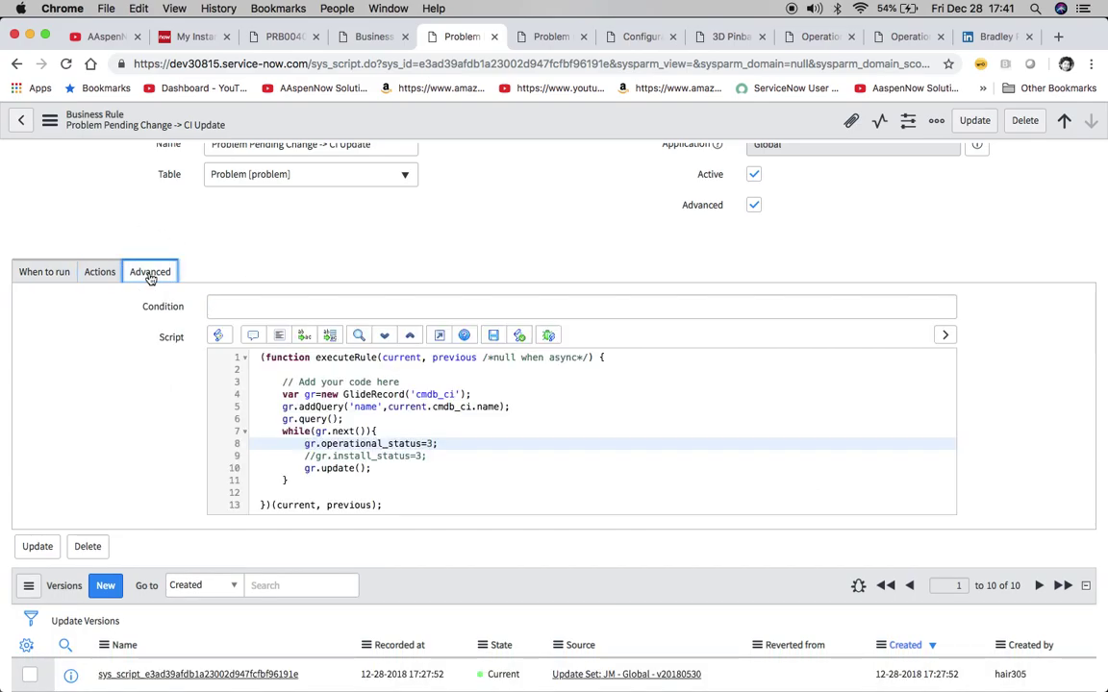
pyautogui.click(465, 394)
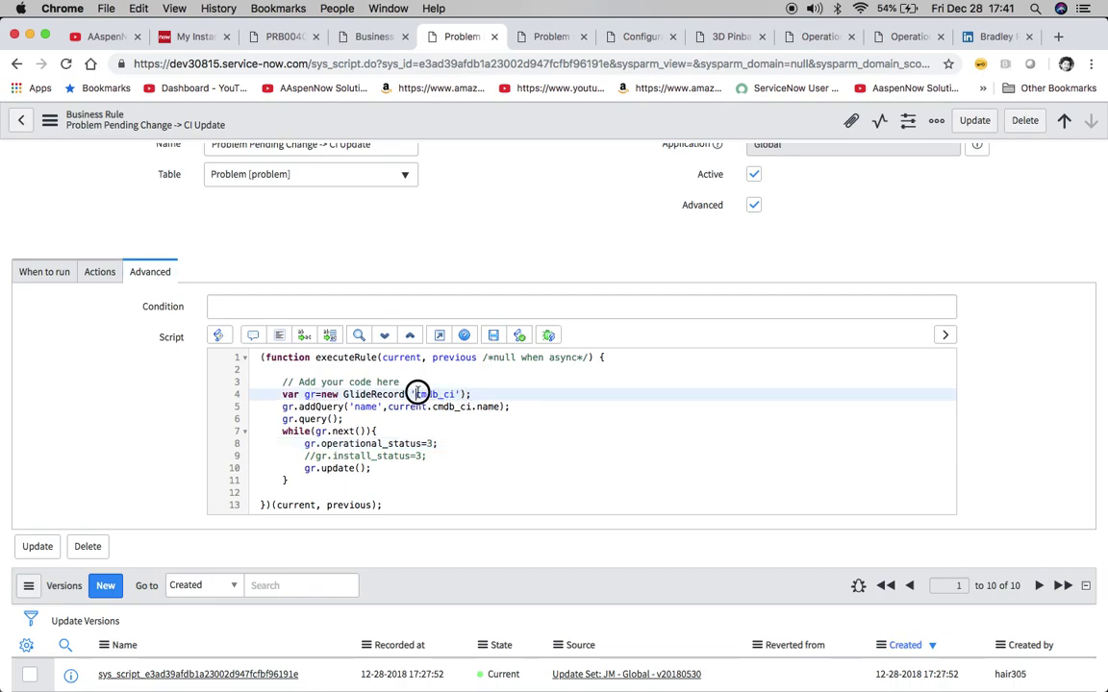
pyautogui.moveTo(417, 395); pyautogui.dragTo(454, 394)
pyautogui.click(455, 394)
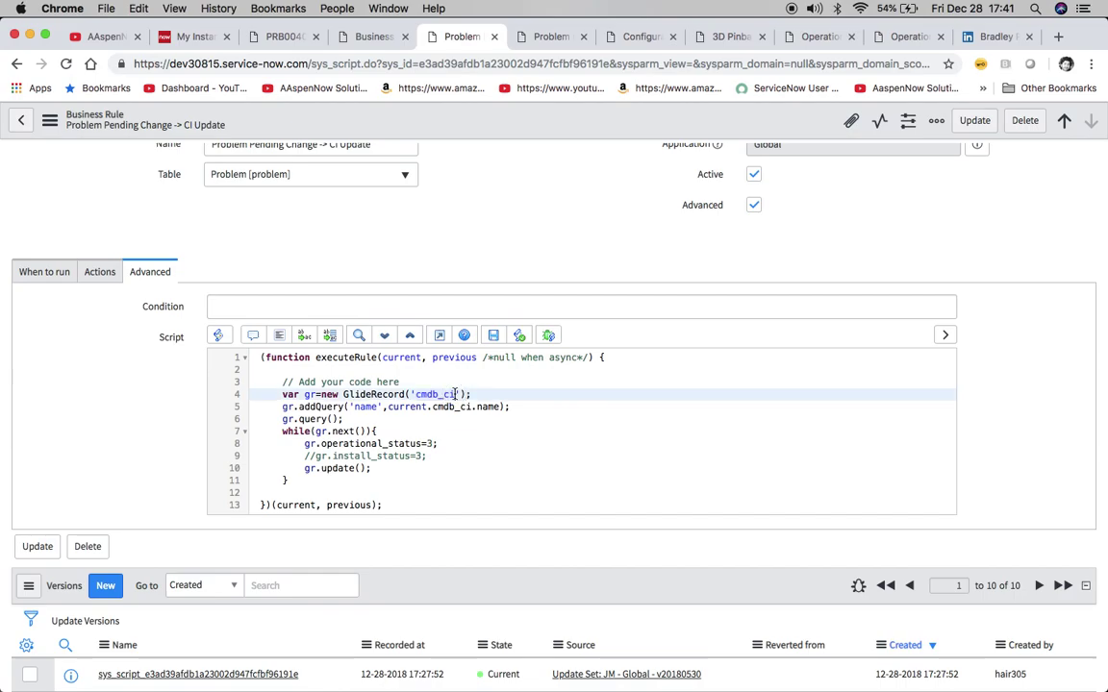
pyautogui.doubleClick(355, 406)
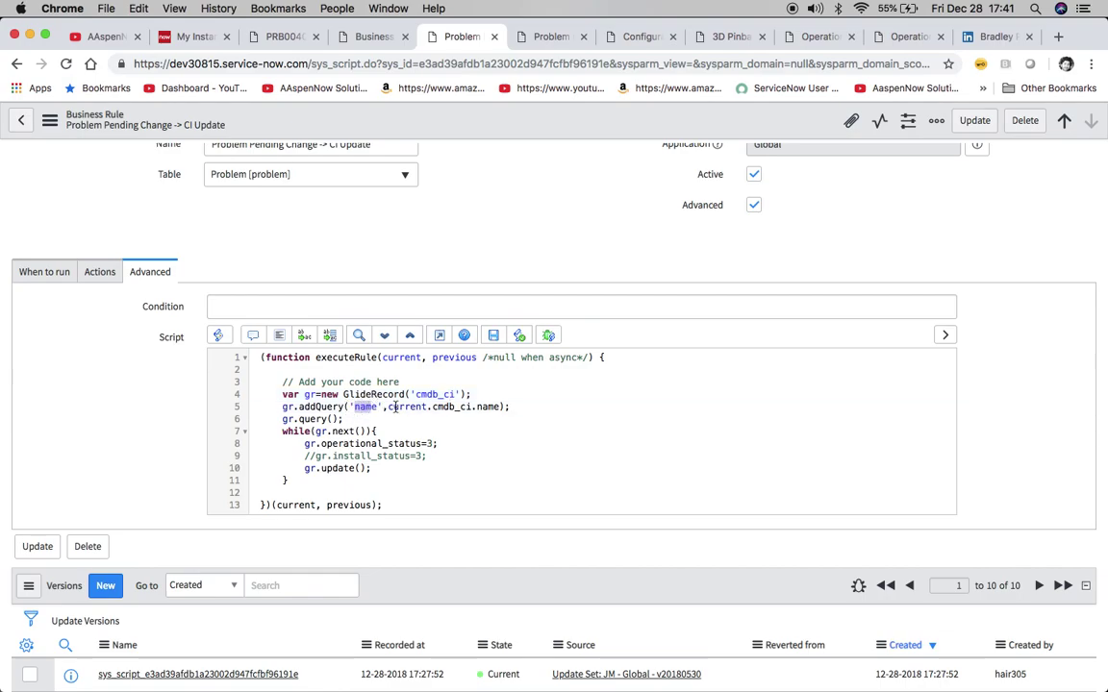
pyautogui.moveTo(444, 406); pyautogui.dragTo(509, 406)
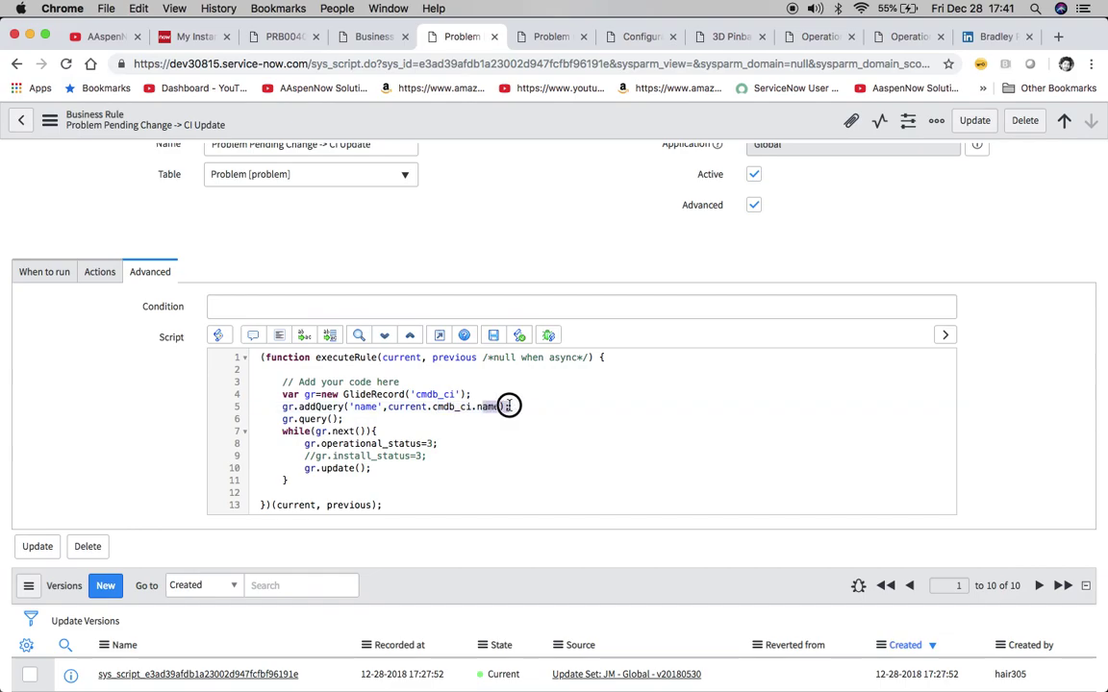
pyautogui.click(489, 407)
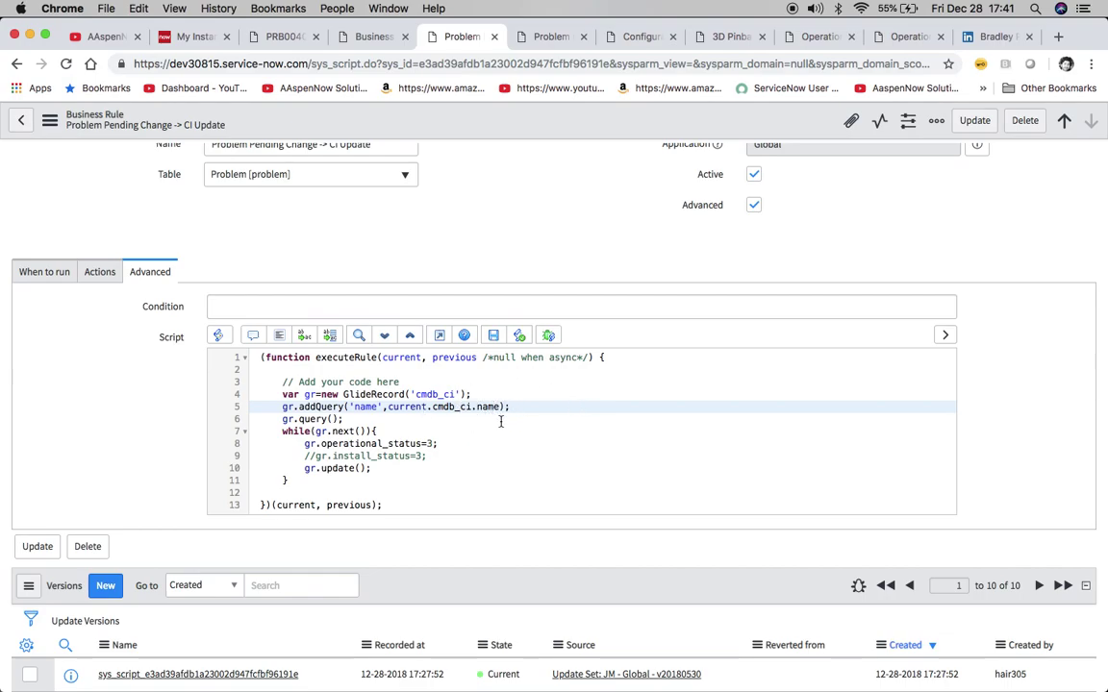
# Highlight the operational_status assignment and its value 3
pyautogui.click(302, 444)
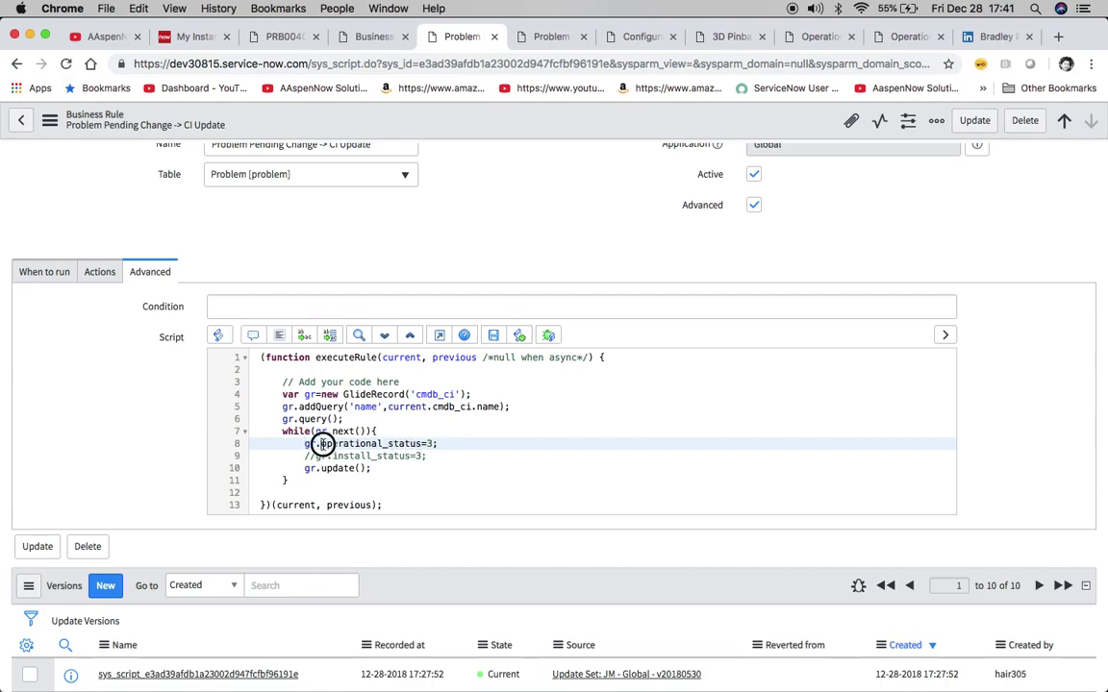
pyautogui.moveTo(322, 444); pyautogui.dragTo(420, 443)
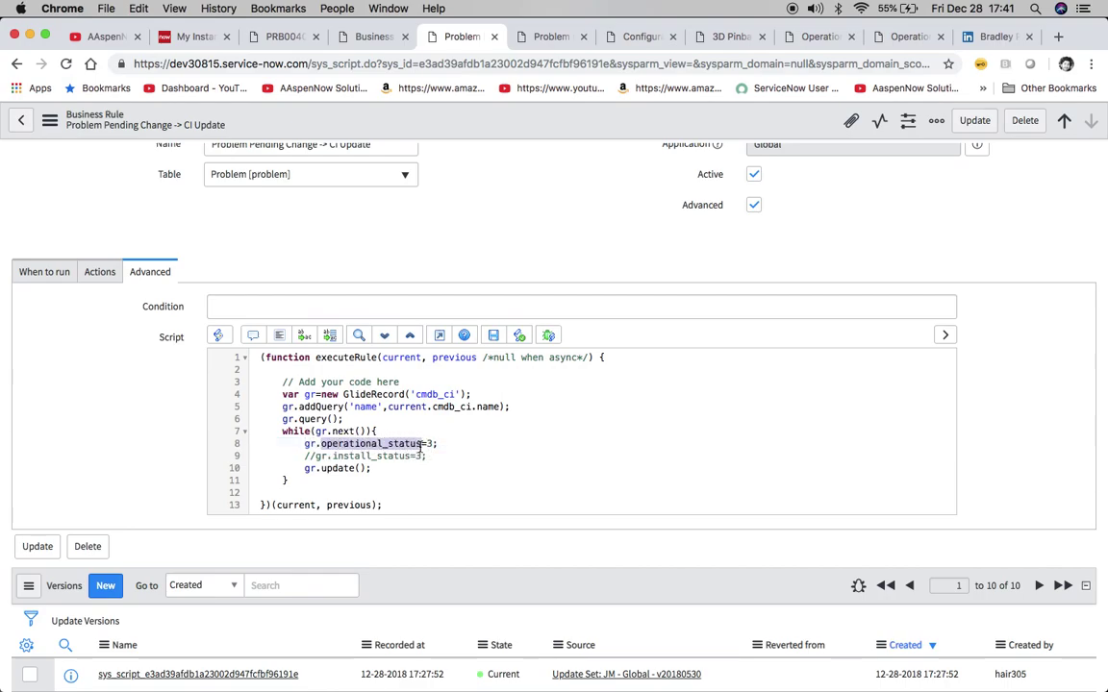
pyautogui.click(420, 444)
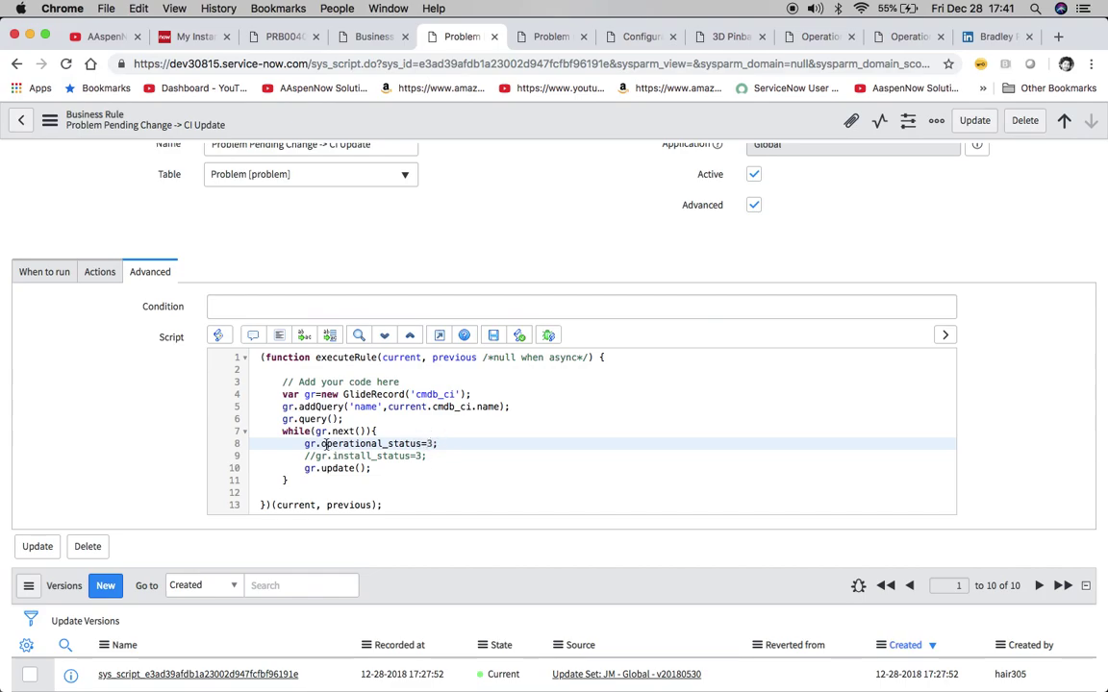
pyautogui.doubleClick(431, 443)
# Review the Closed/Resolved rule's script setting operational_status to 1, then view the 3D Pinball CI list
pyautogui.click(546, 38)
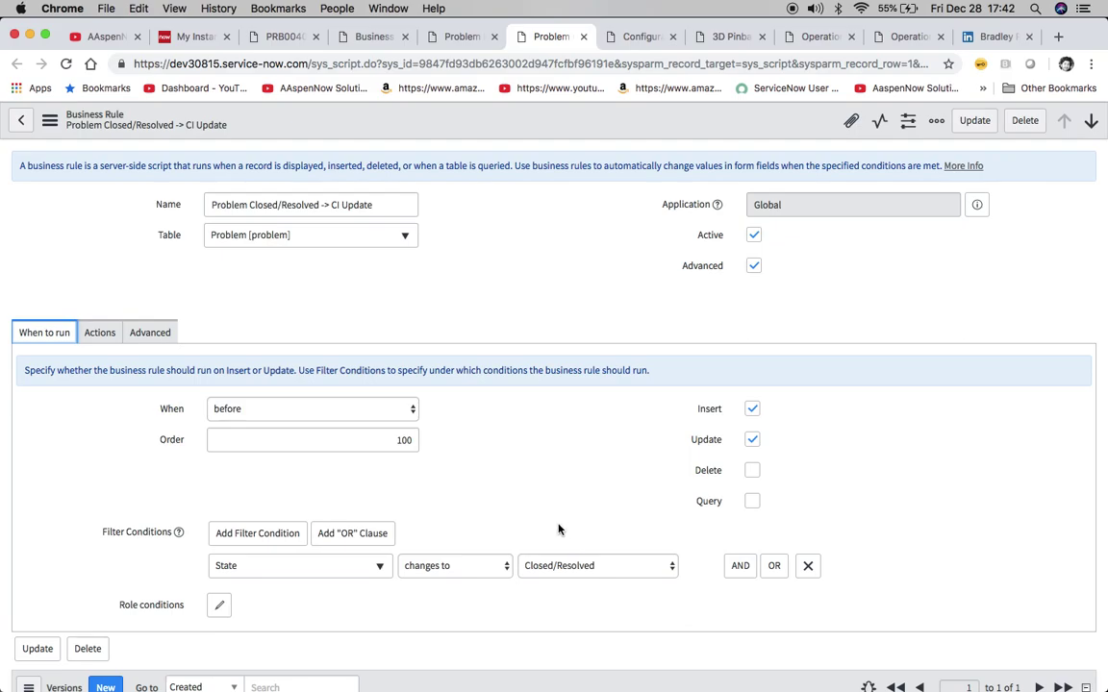
pyautogui.click(150, 331)
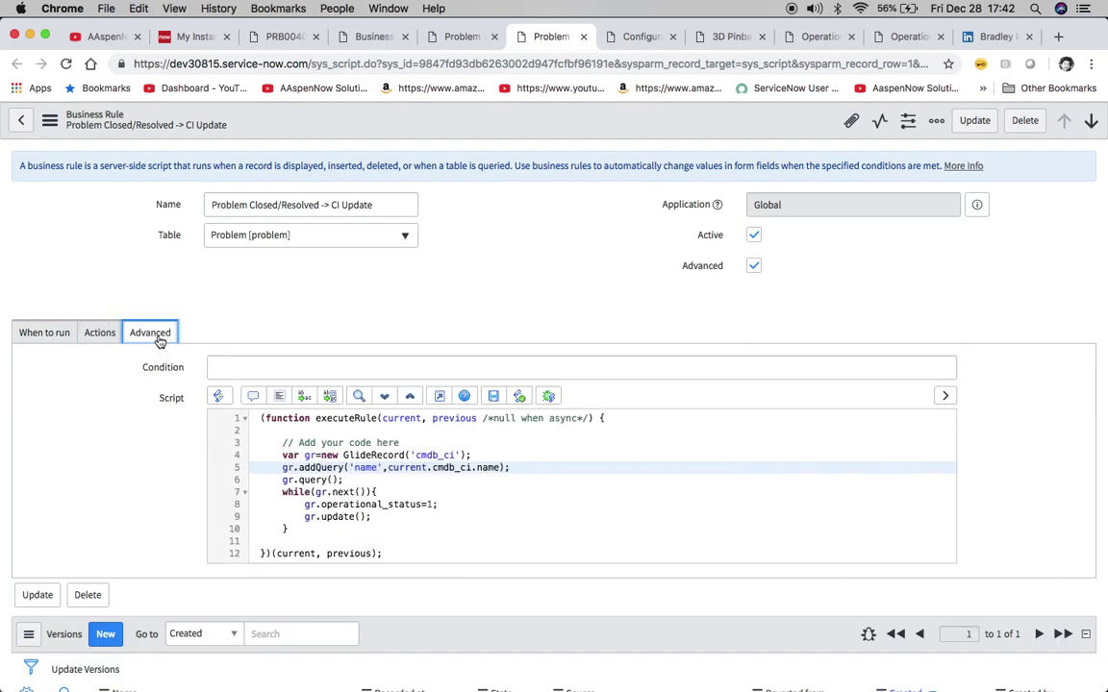
pyautogui.click(472, 482)
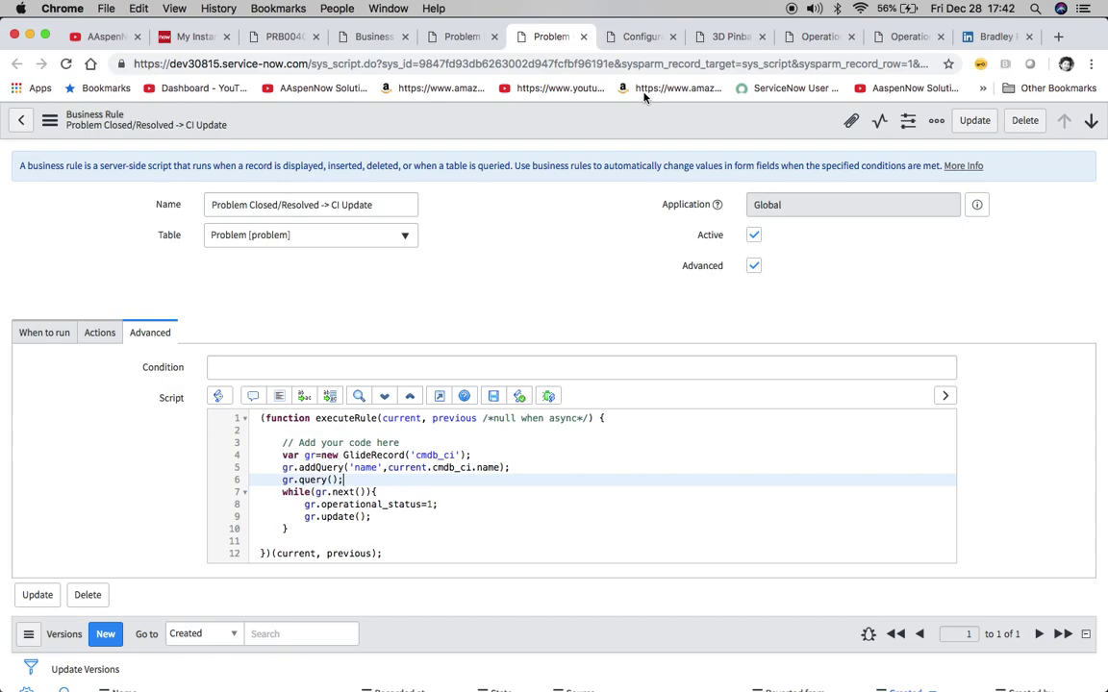
pyautogui.click(626, 41)
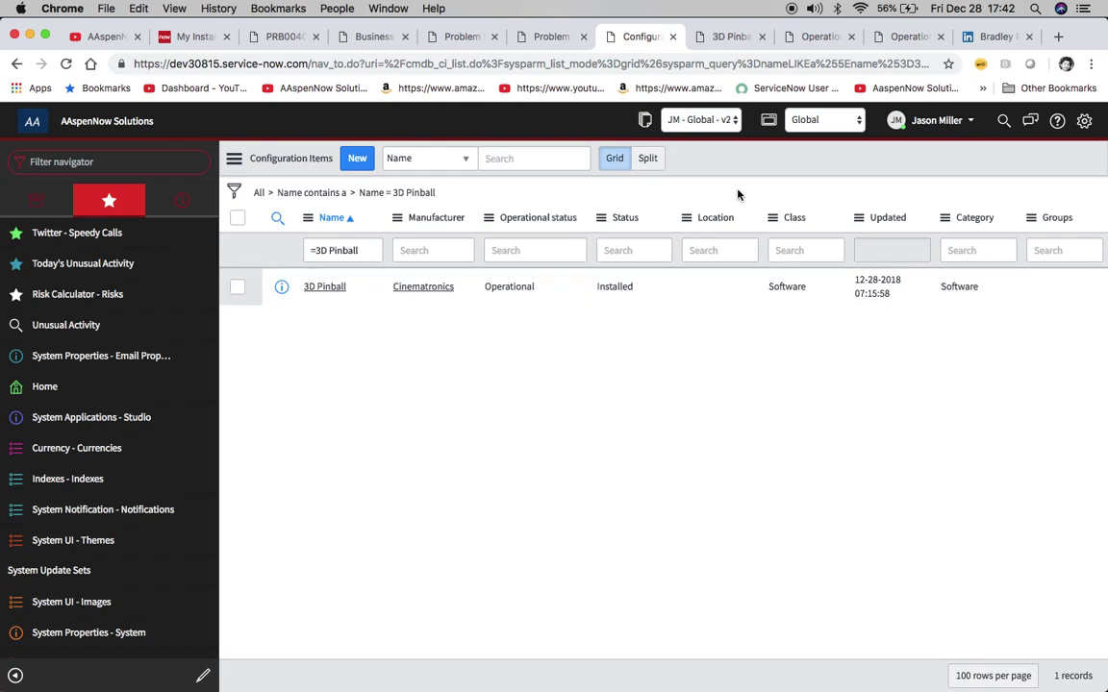
# Open the 3D Pinball software record and review its operational status choices, leaving Operational
pyautogui.click(720, 39)
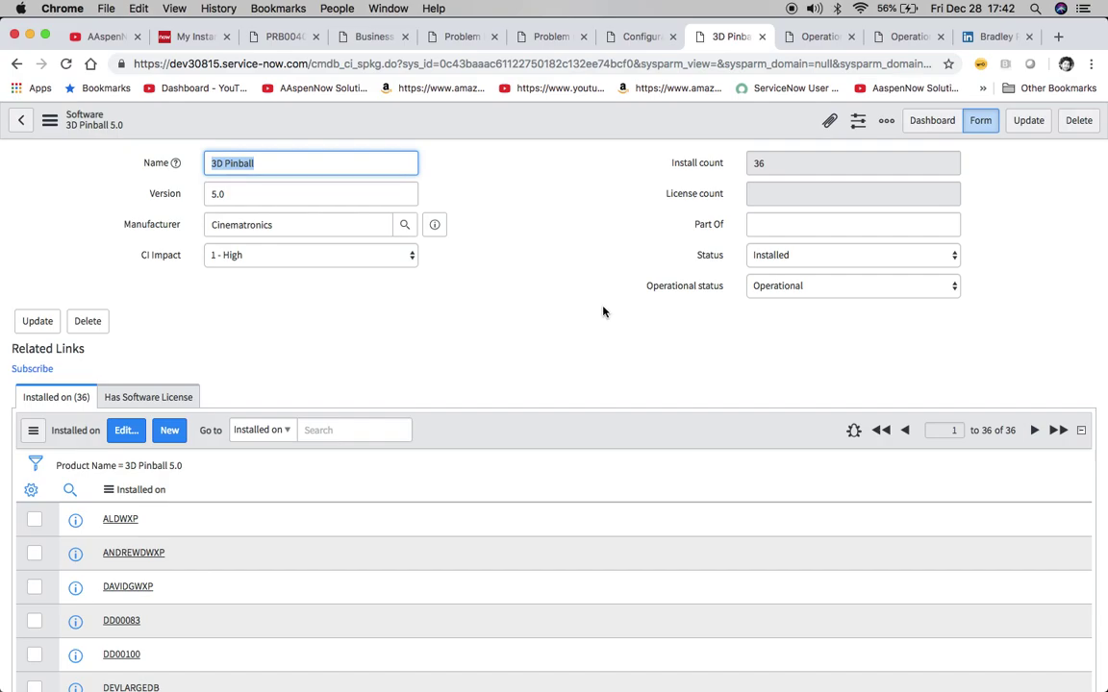
pyautogui.click(838, 288)
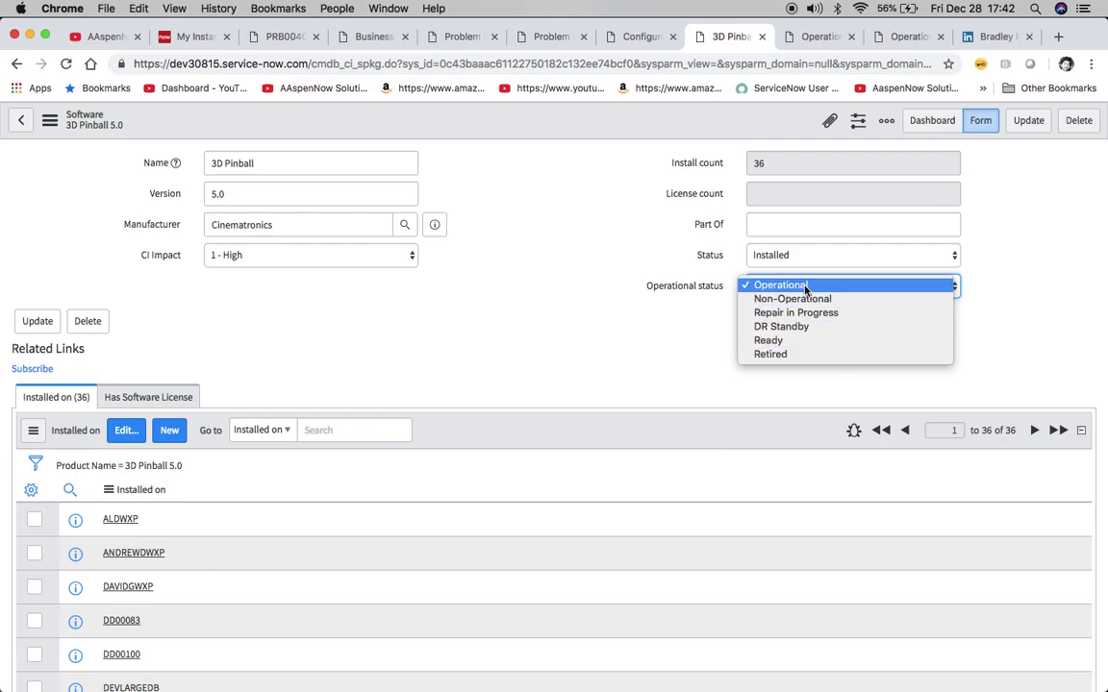
pyautogui.click(673, 257)
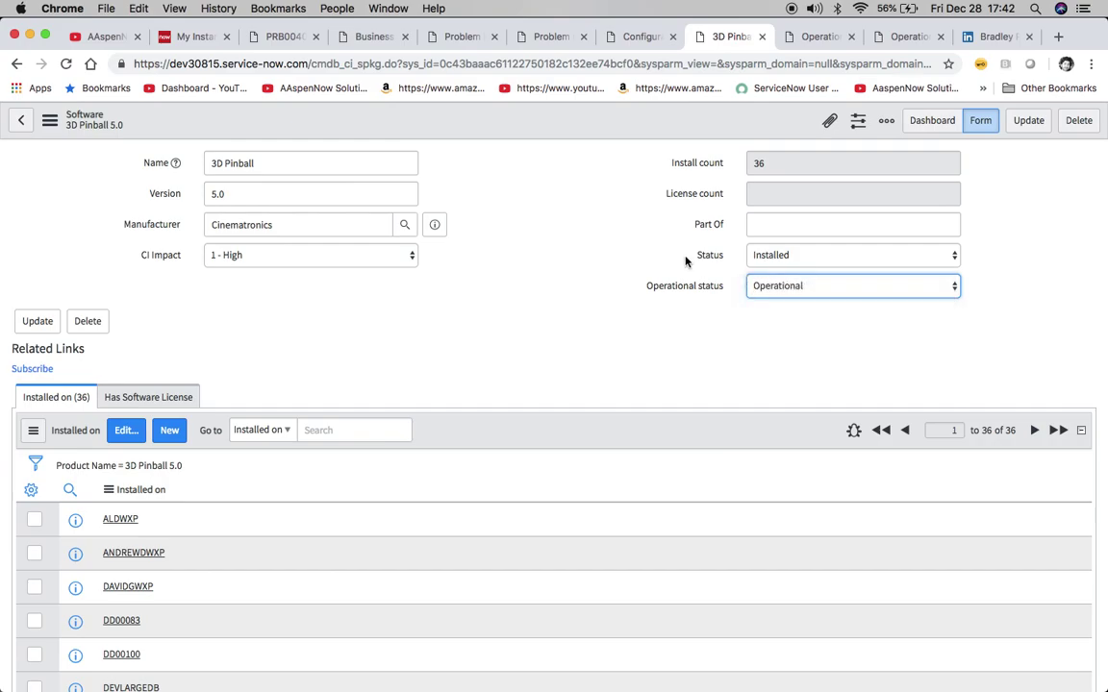
# Review the install status choices, keep Installed, and bring up the Operational status dictionary entry
pyautogui.click(778, 256)
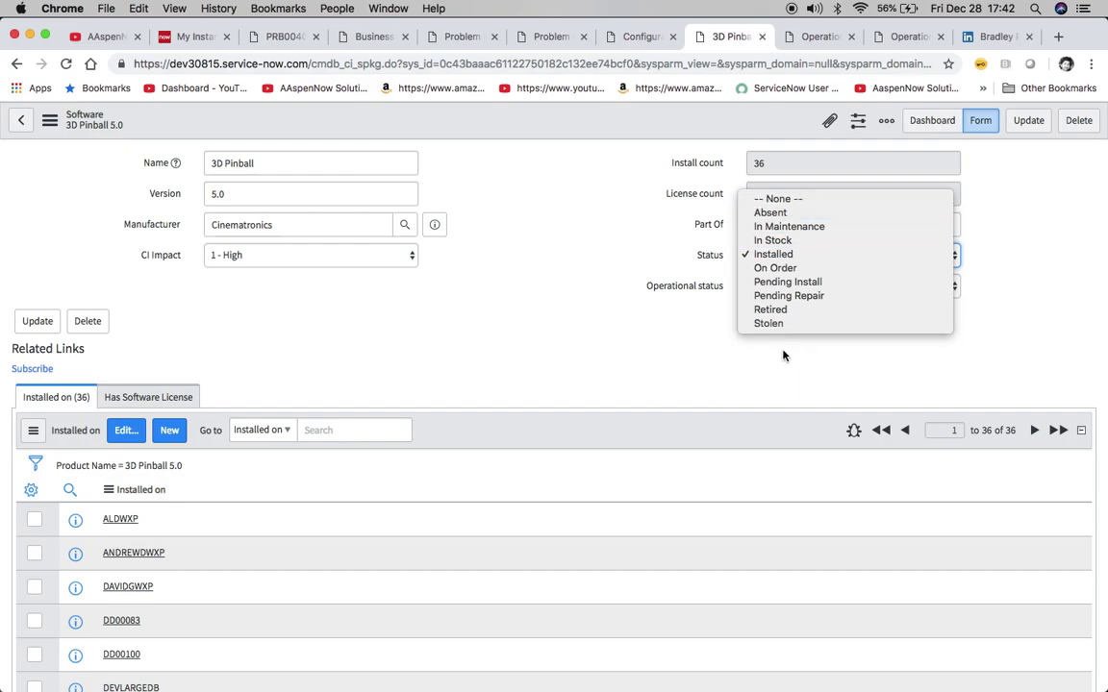
pyautogui.click(581, 249)
pyautogui.click(817, 36)
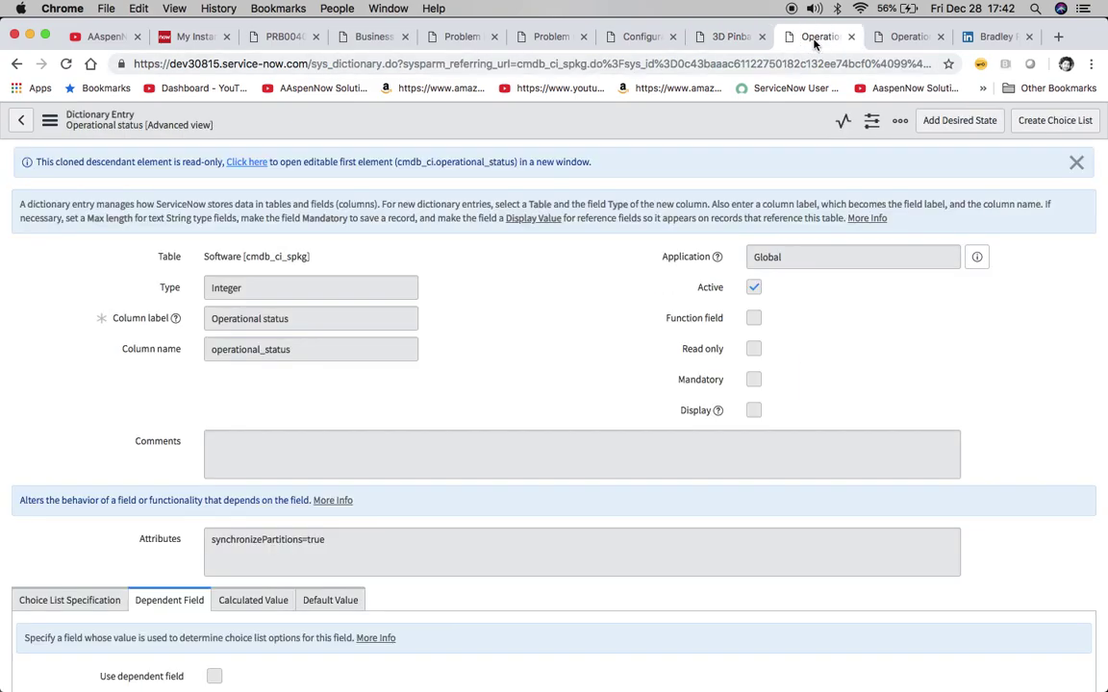
pyautogui.click(731, 36)
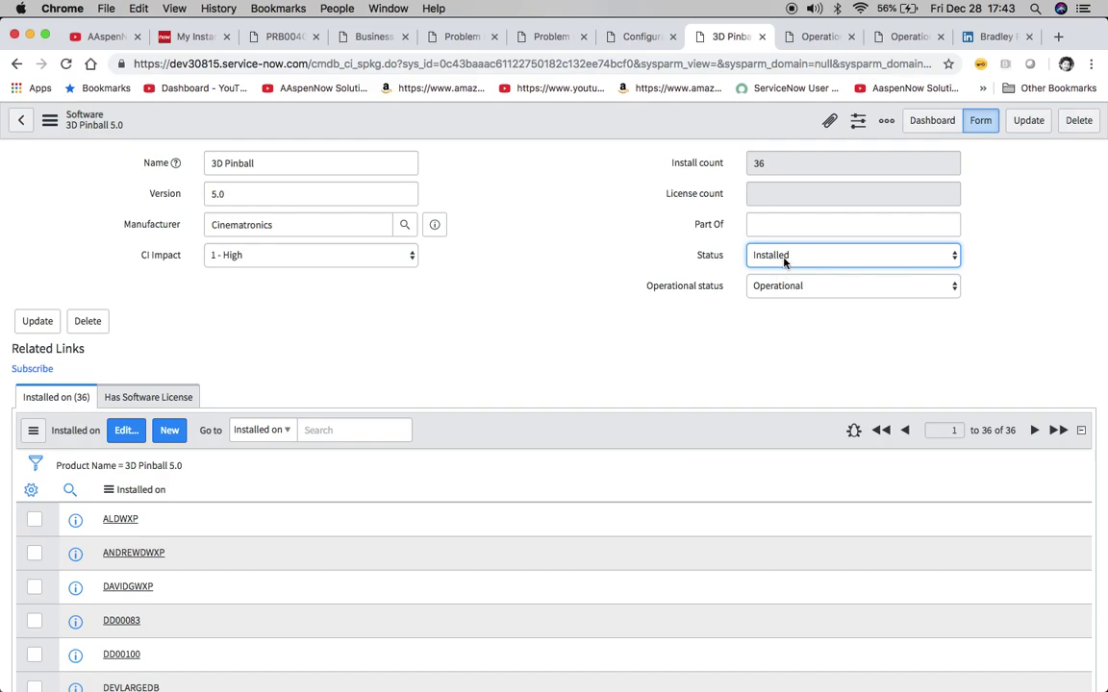
pyautogui.click(809, 39)
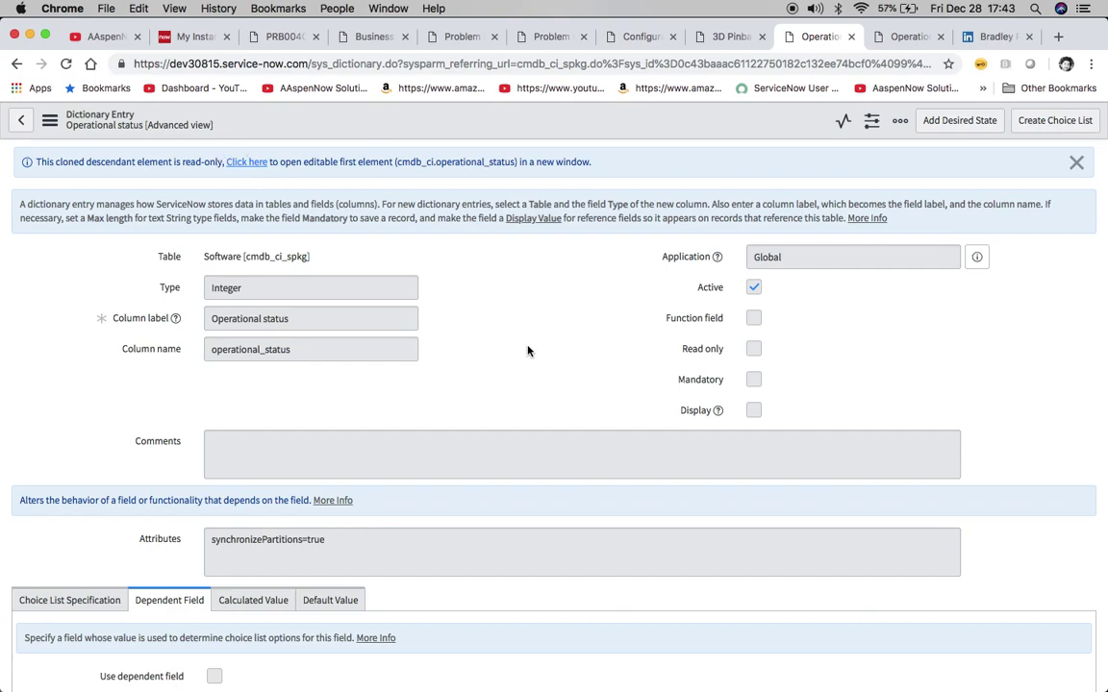
pyautogui.scroll(-8, 527, 350)
pyautogui.scroll(7, 527, 351)
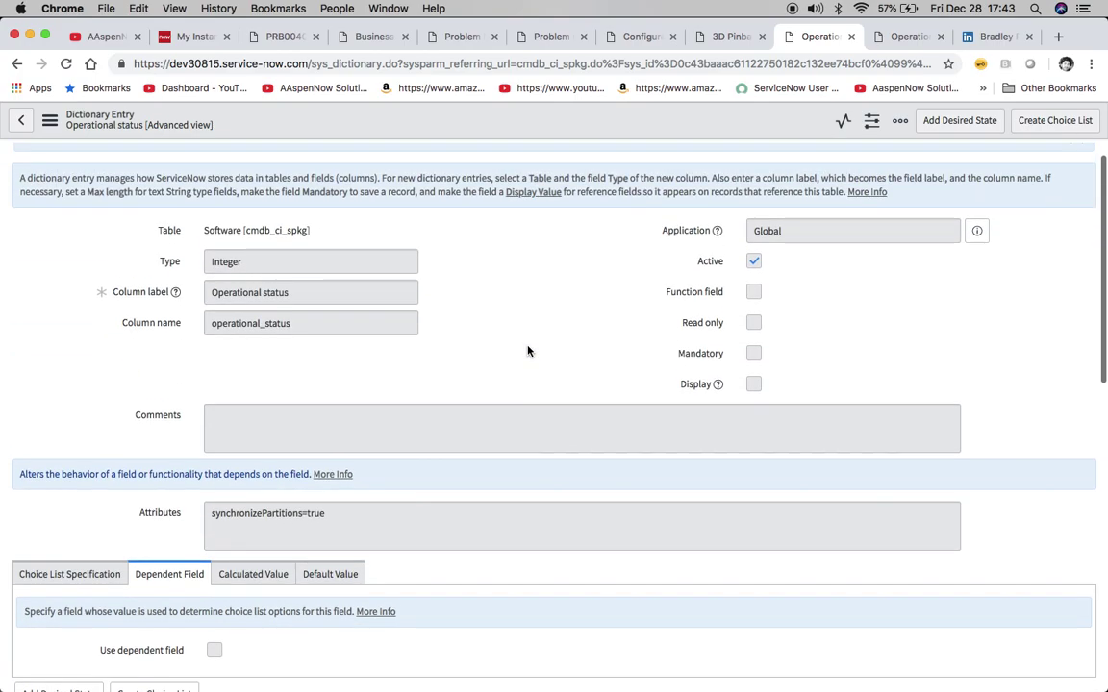
pyautogui.scroll(-3, 527, 350)
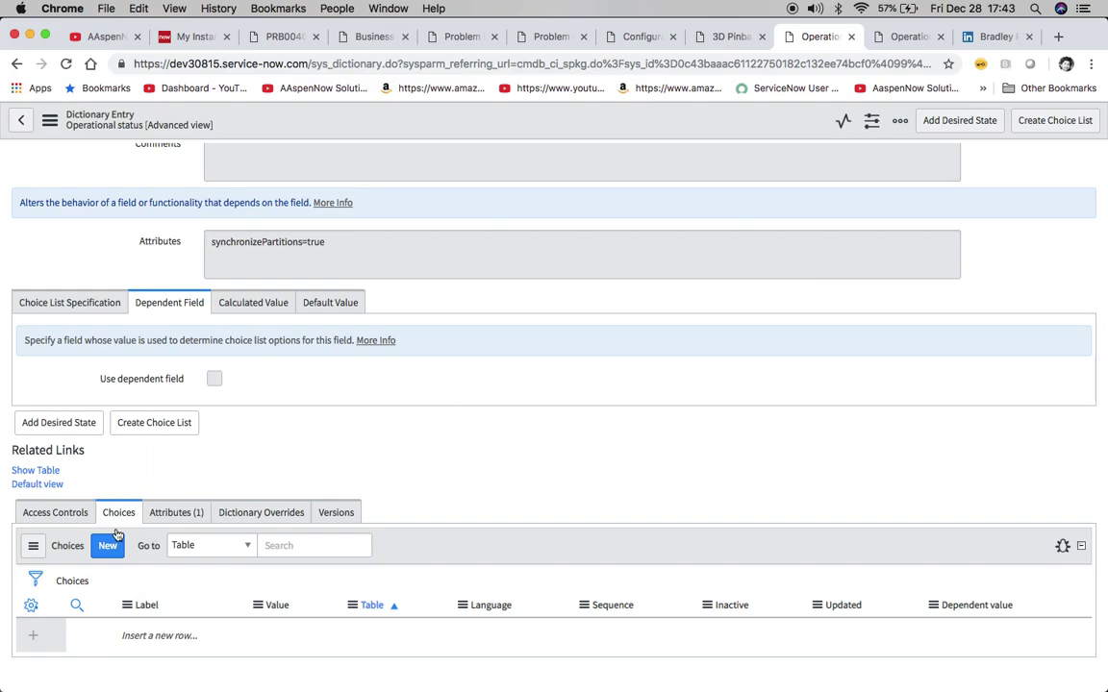
pyautogui.scroll(5, 483, 438)
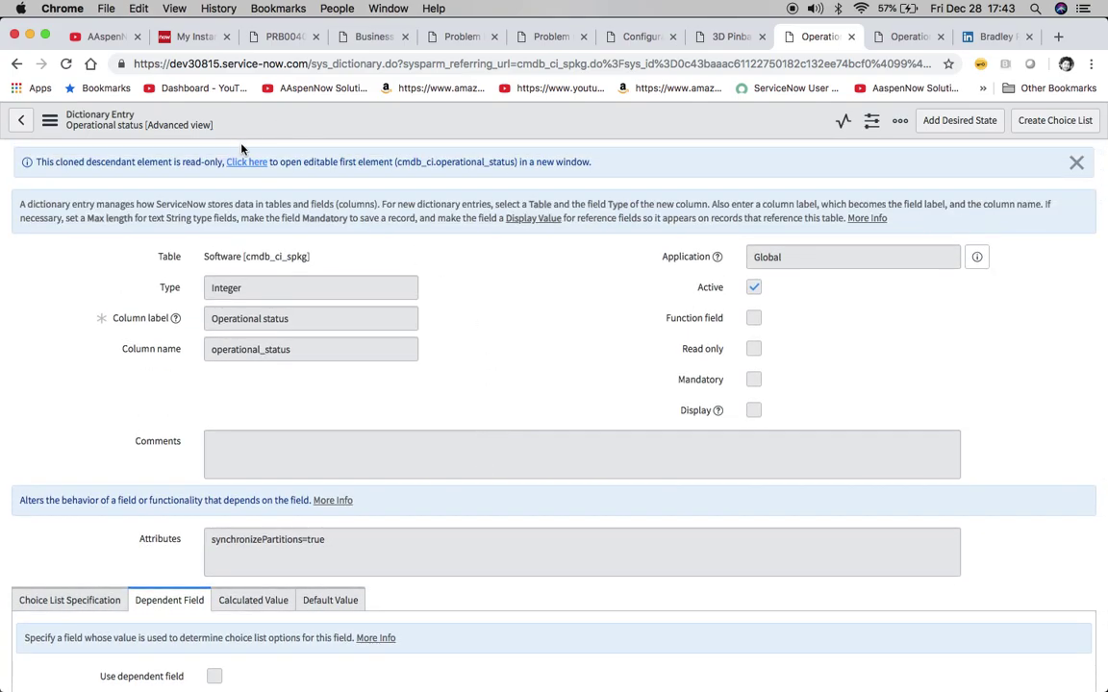
# Review the cmdb_ci Operational status choices, including Repair in Progress = 3, then return to the problem
pyautogui.click(890, 37)
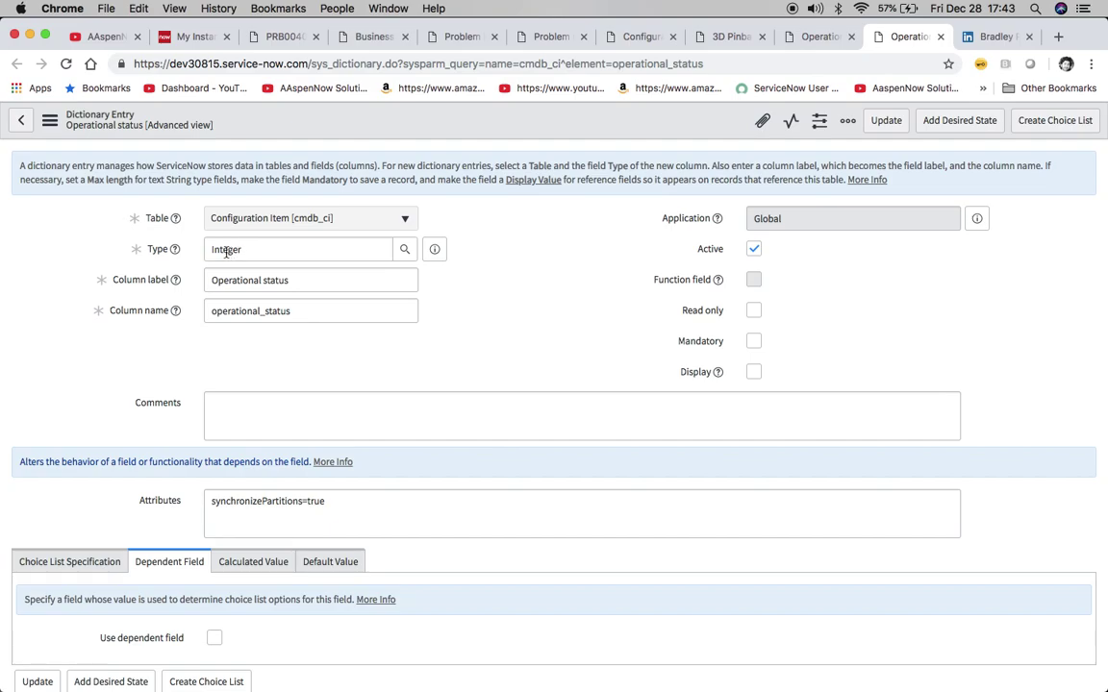
pyautogui.scroll(-2, 484, 353)
pyautogui.scroll(-10, 483, 353)
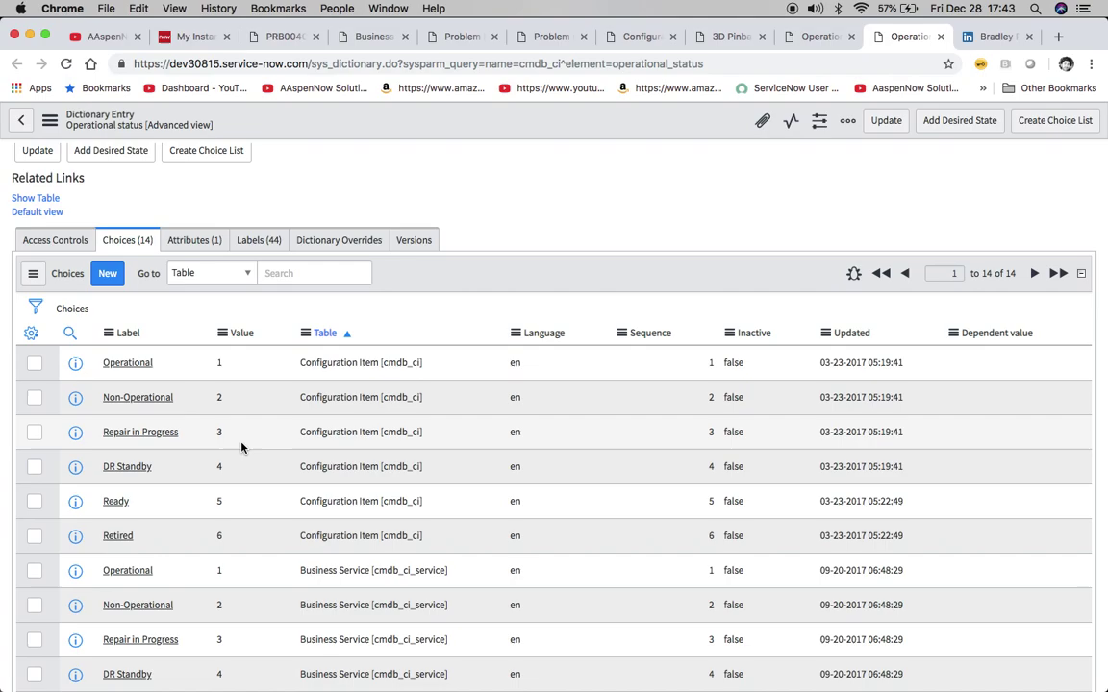
pyautogui.click(281, 37)
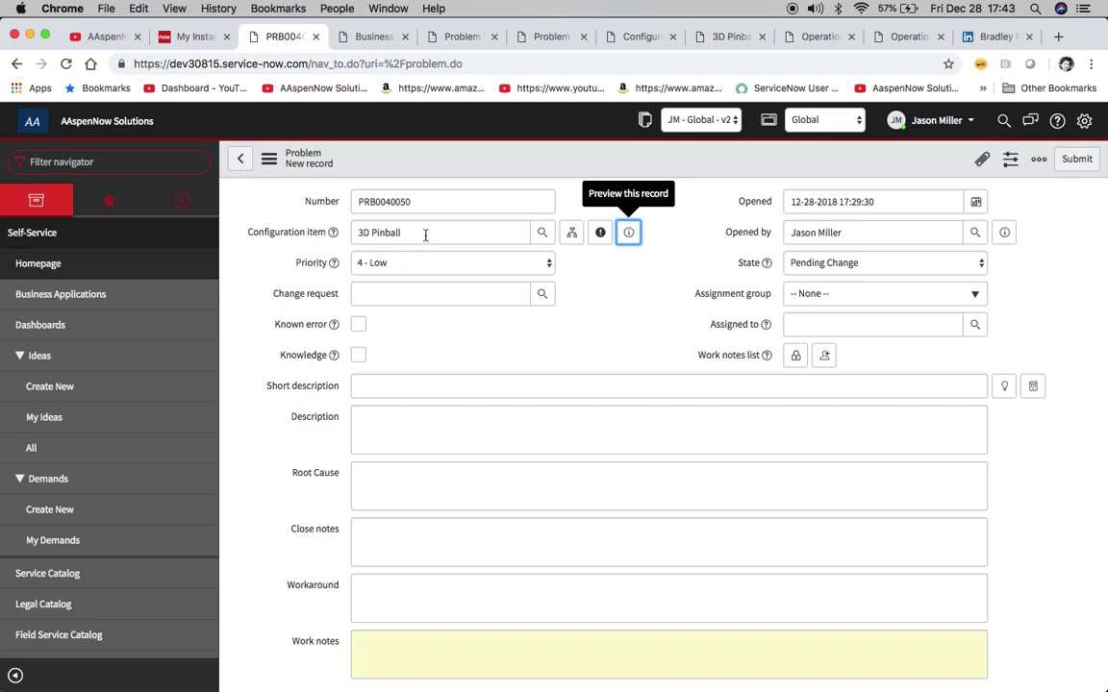
# Preview the 3D Pinball CI, still Operational, then switch to the LinkedIn profile
pyautogui.click(629, 235)
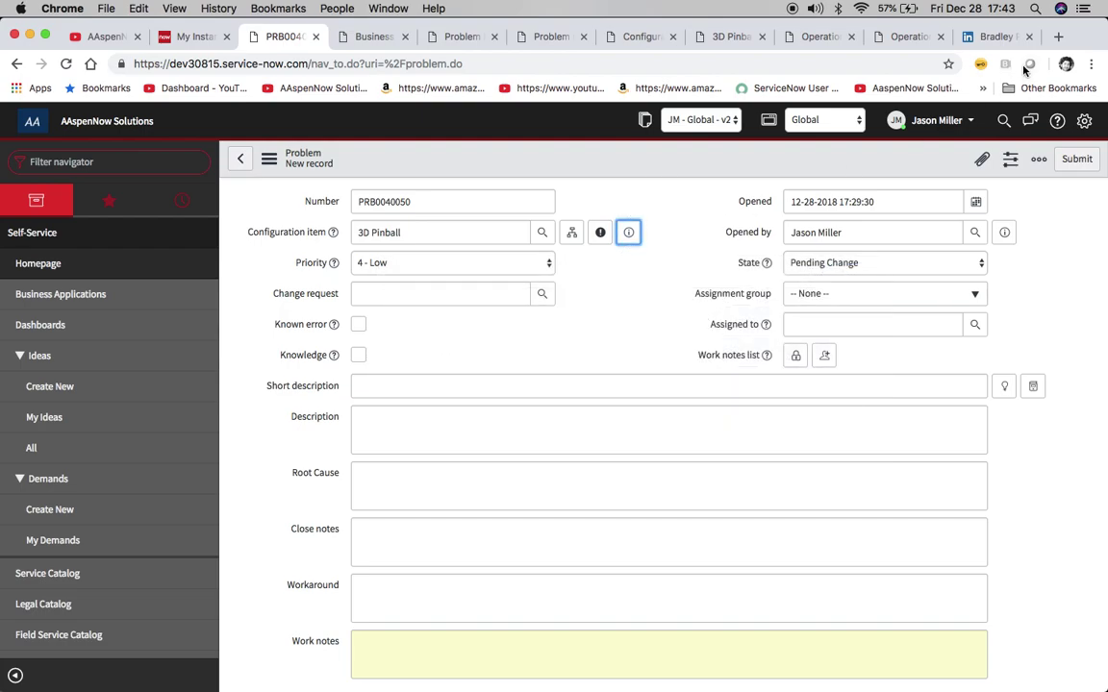
pyautogui.click(995, 36)
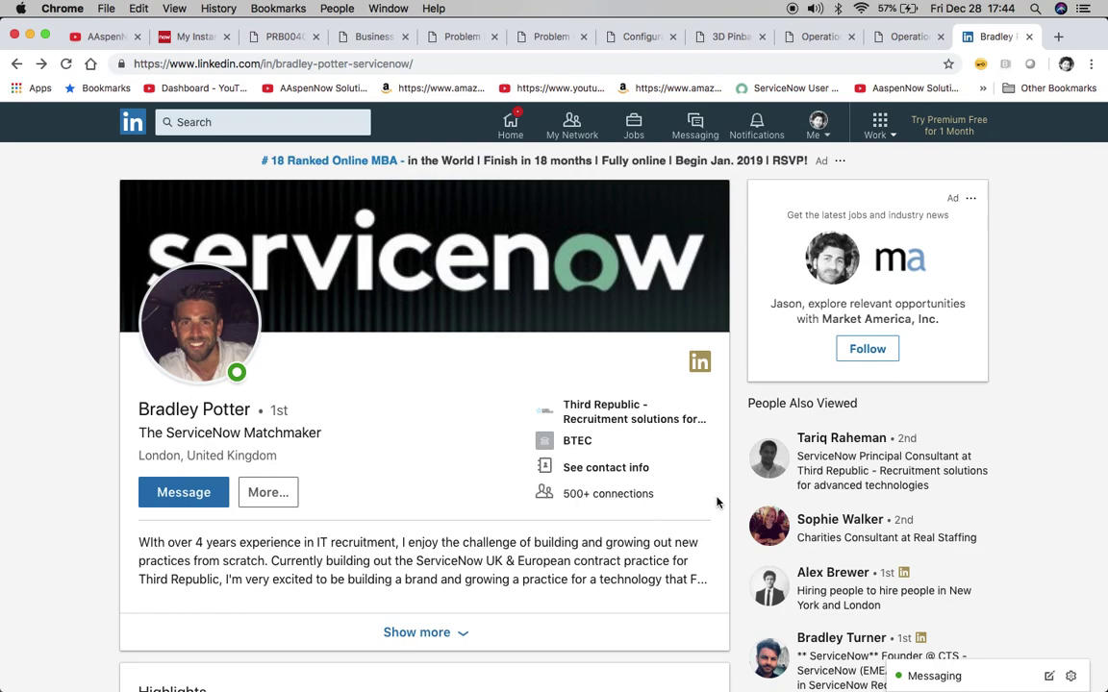
# Show the ServiceNow consultant, GRC & SecOps and HR consultant London job slides, then return to LinkedIn
pyautogui.press('super+Tab')
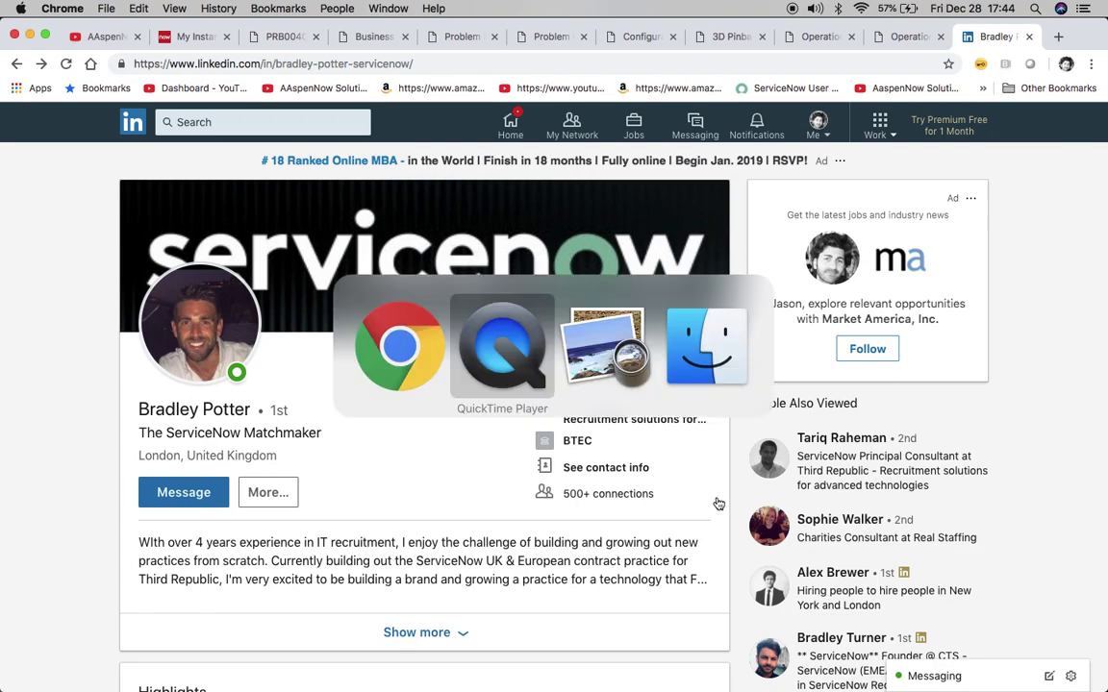
pyautogui.press('super+Tab')
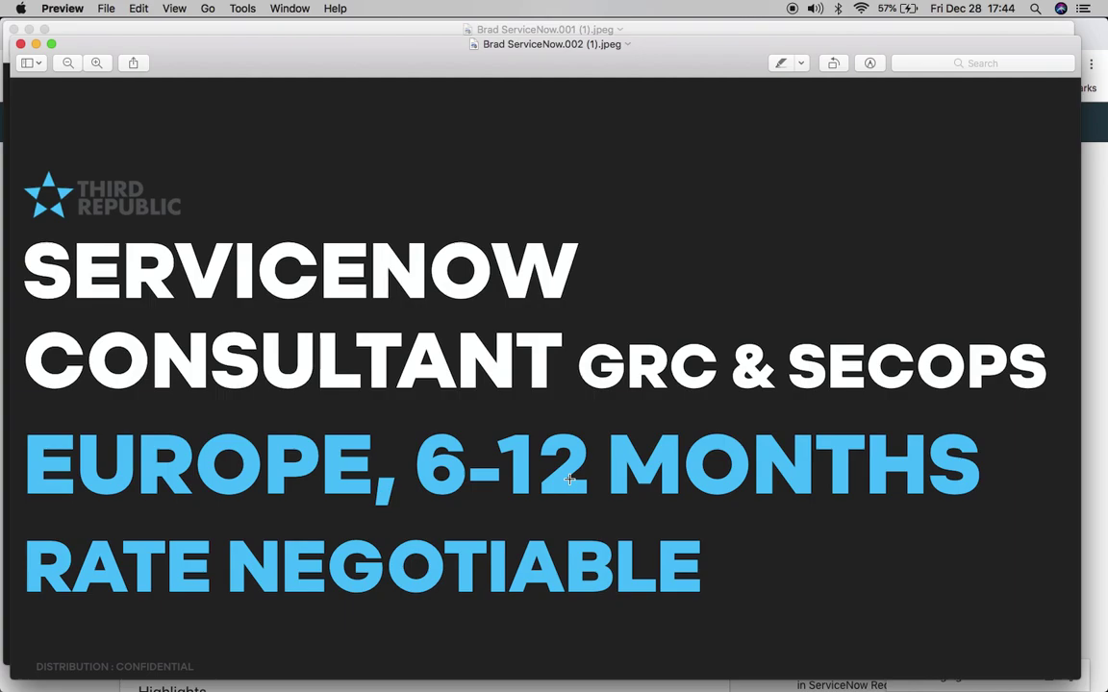
pyautogui.press('super+Tab')
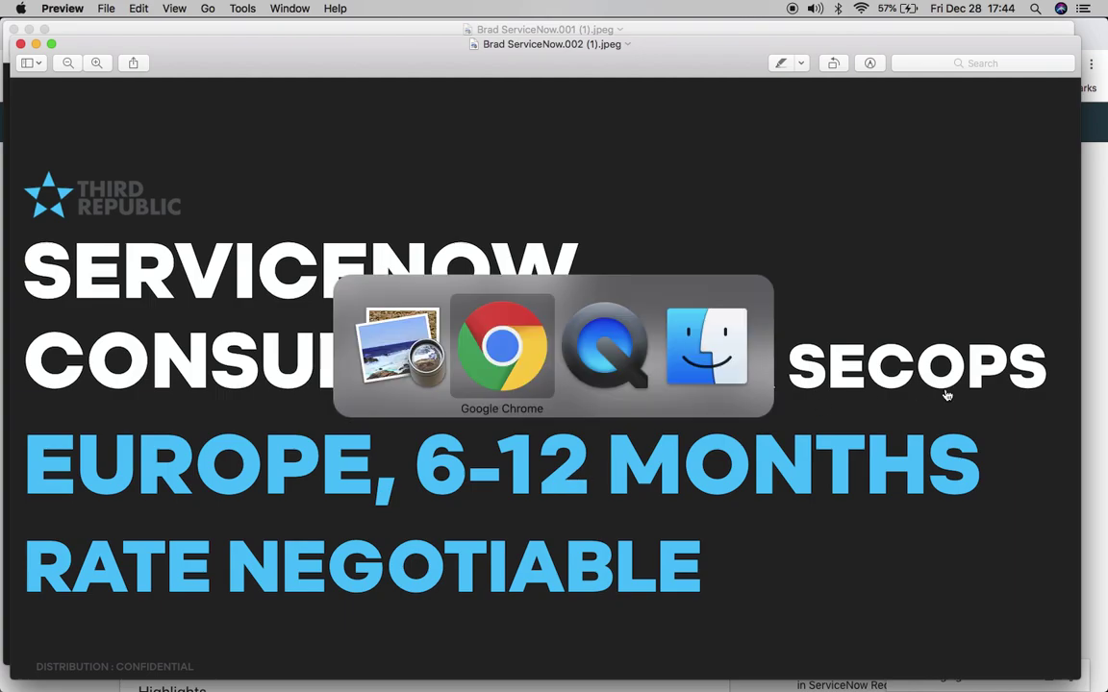
pyautogui.press('super+Tab')
pyautogui.press('super+Tab')
pyautogui.press('super+Tab')
pyautogui.press('super+Tab')
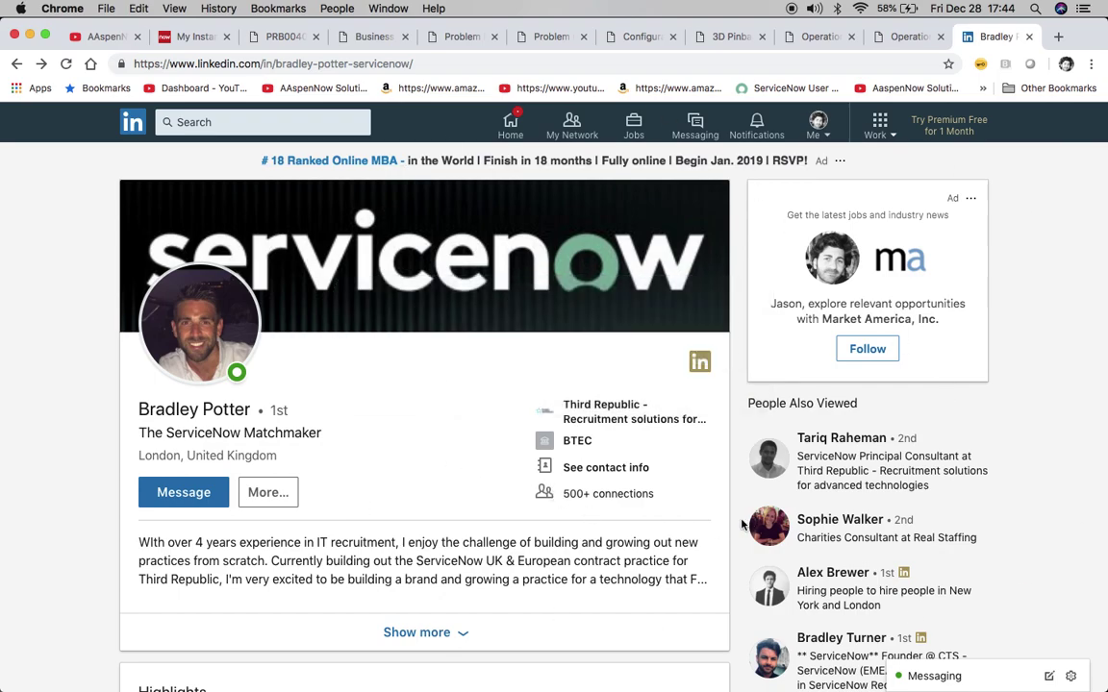
pyautogui.press('super+Tab')
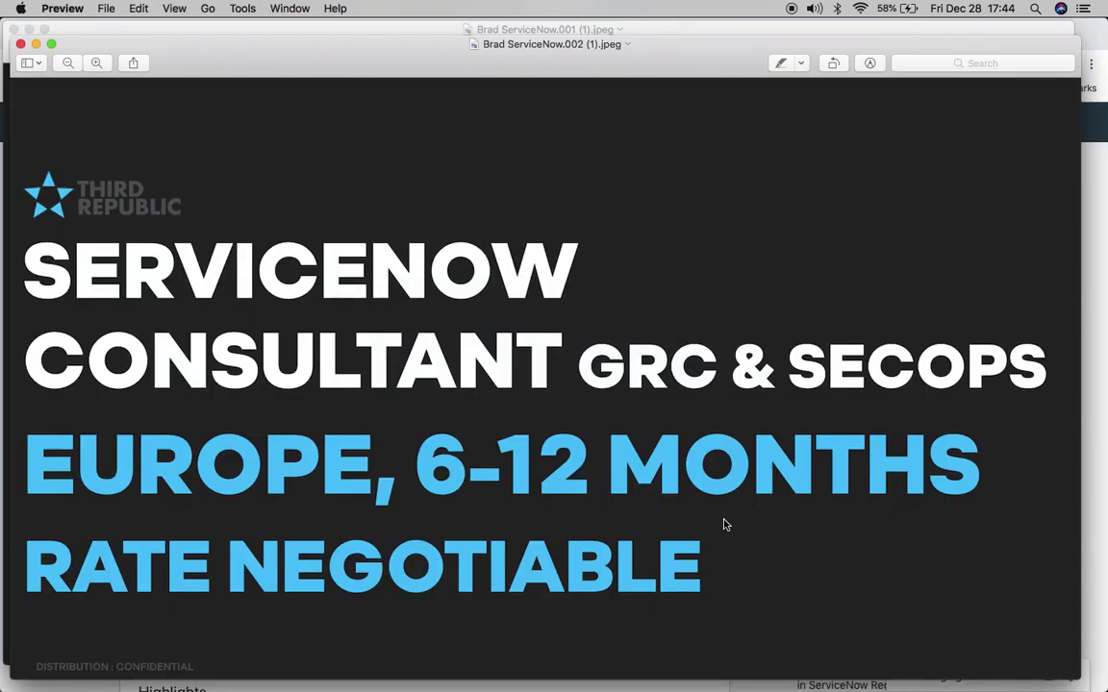
pyautogui.press('super+grave')
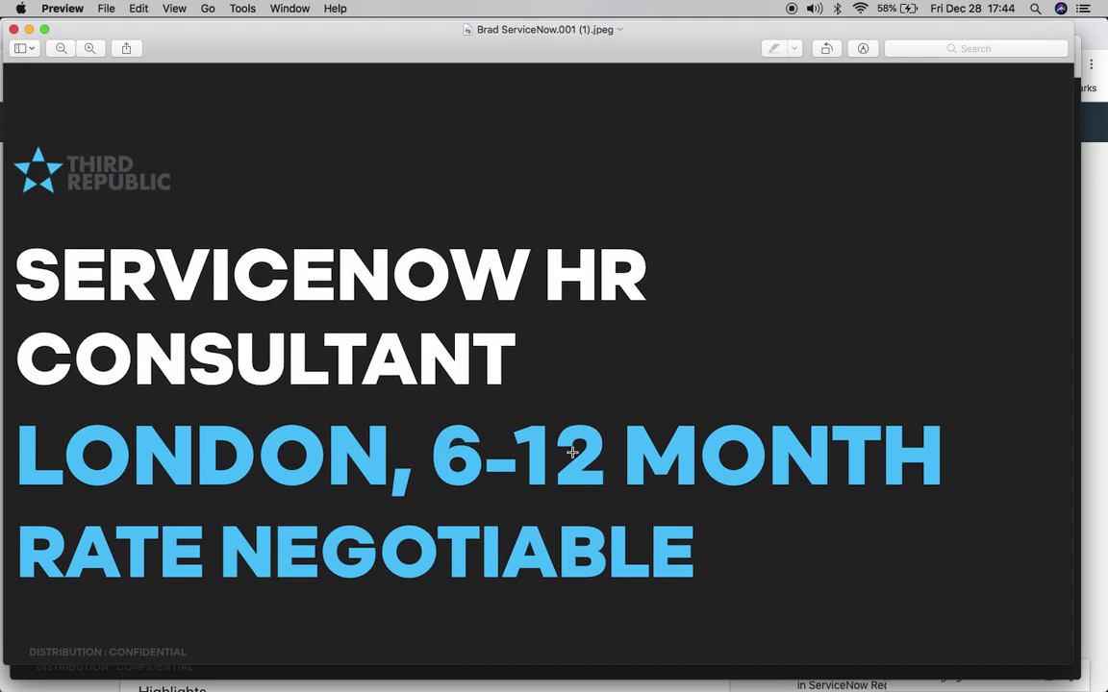
pyautogui.click(1097, 440)
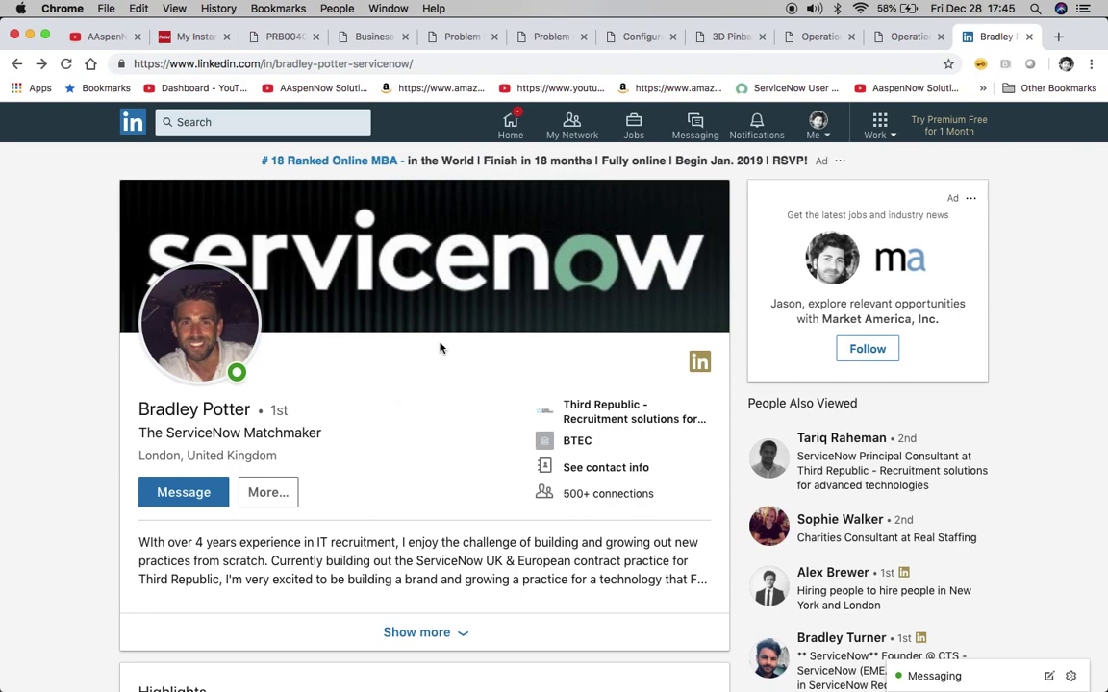
# Save the 3D Pinball problem record in the Pending Change state
pyautogui.click(270, 43)
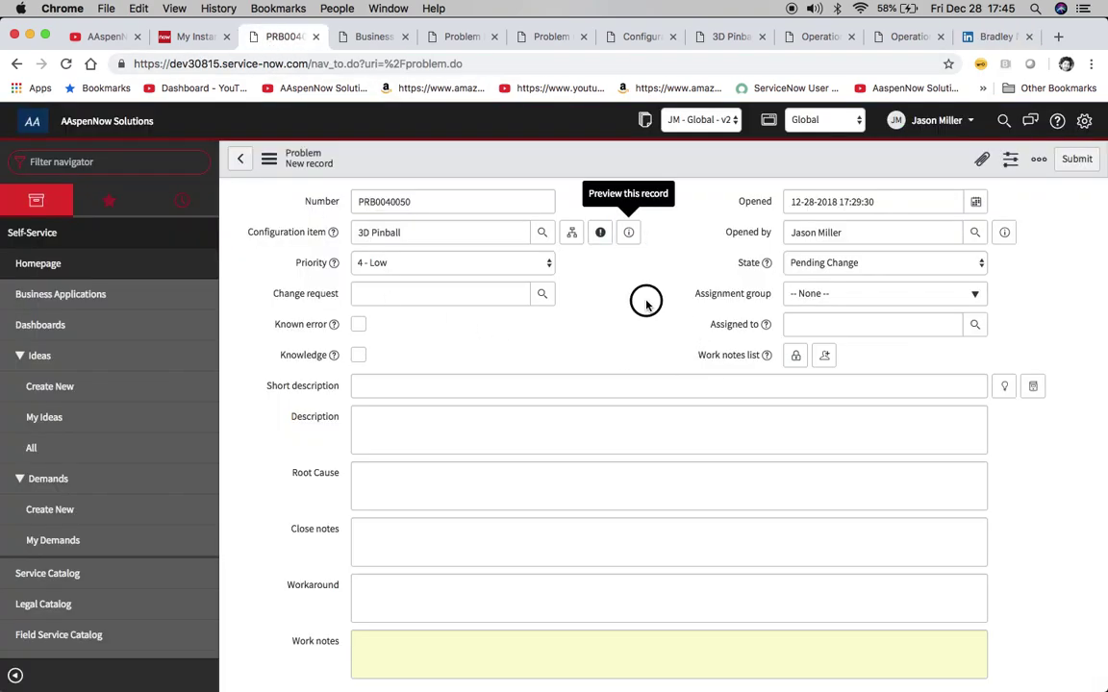
pyautogui.click(270, 158)
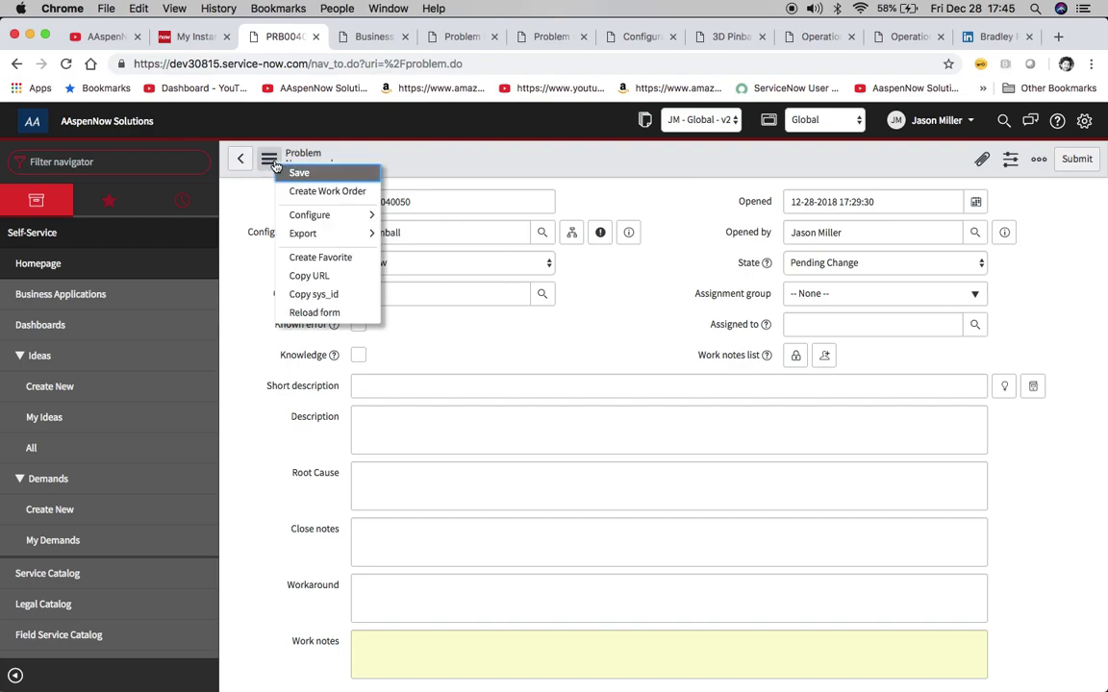
pyautogui.click(299, 174)
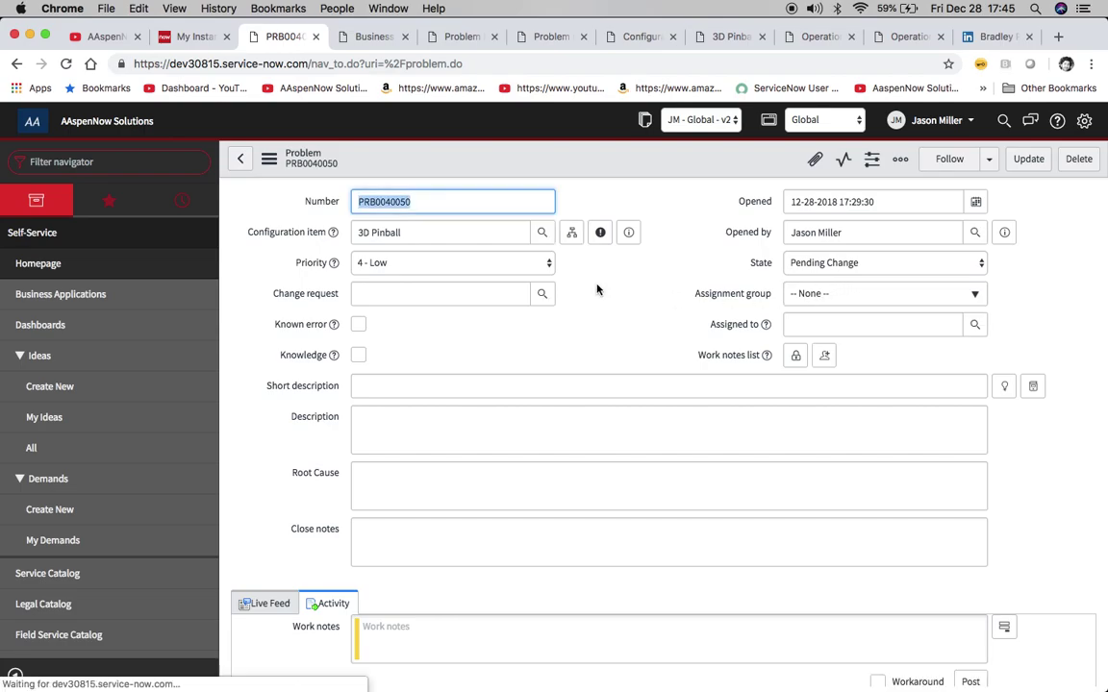
# Check the CI preview and list, then reload the 3D Pinball record to see Repair in Progress
pyautogui.click(630, 235)
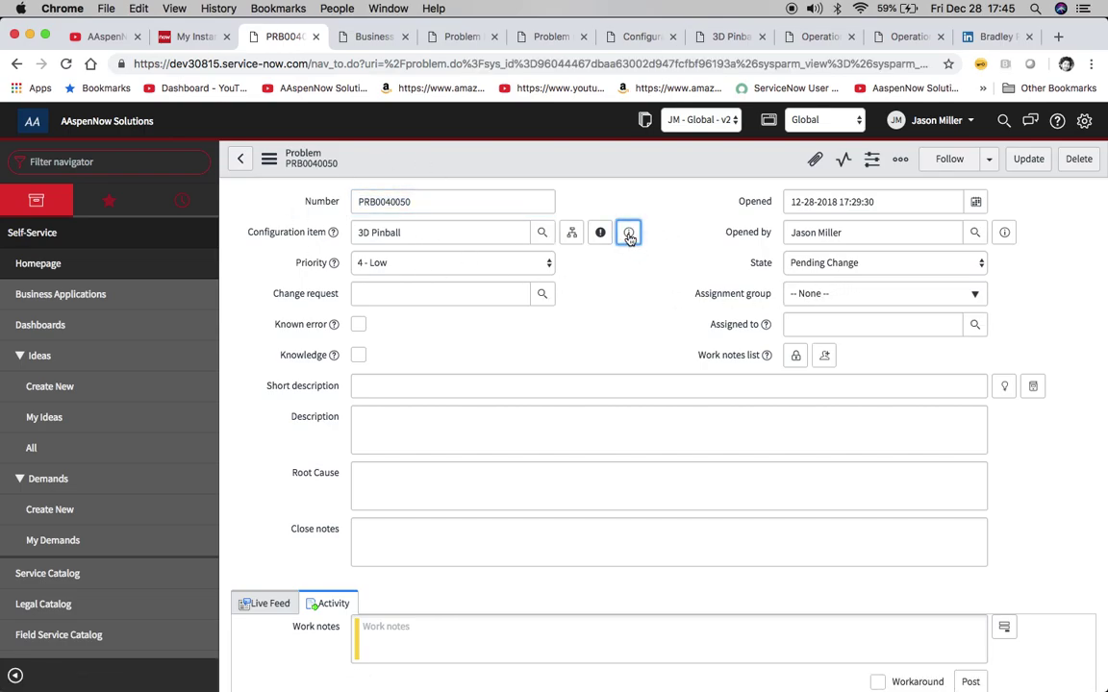
pyautogui.click(628, 236)
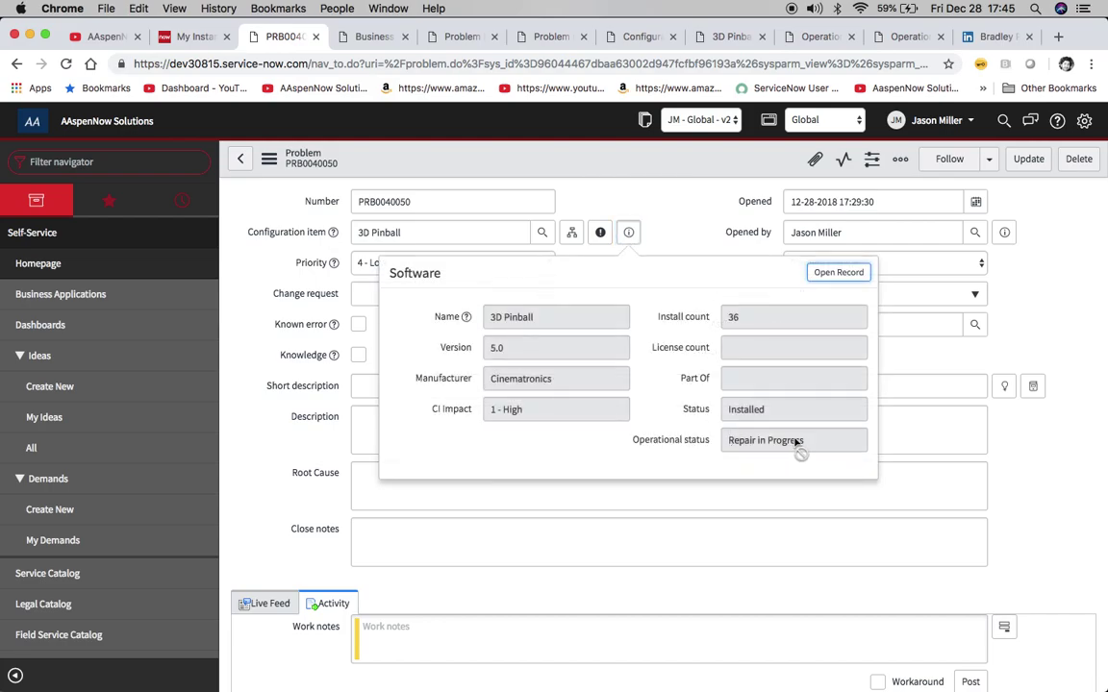
pyautogui.click(663, 199)
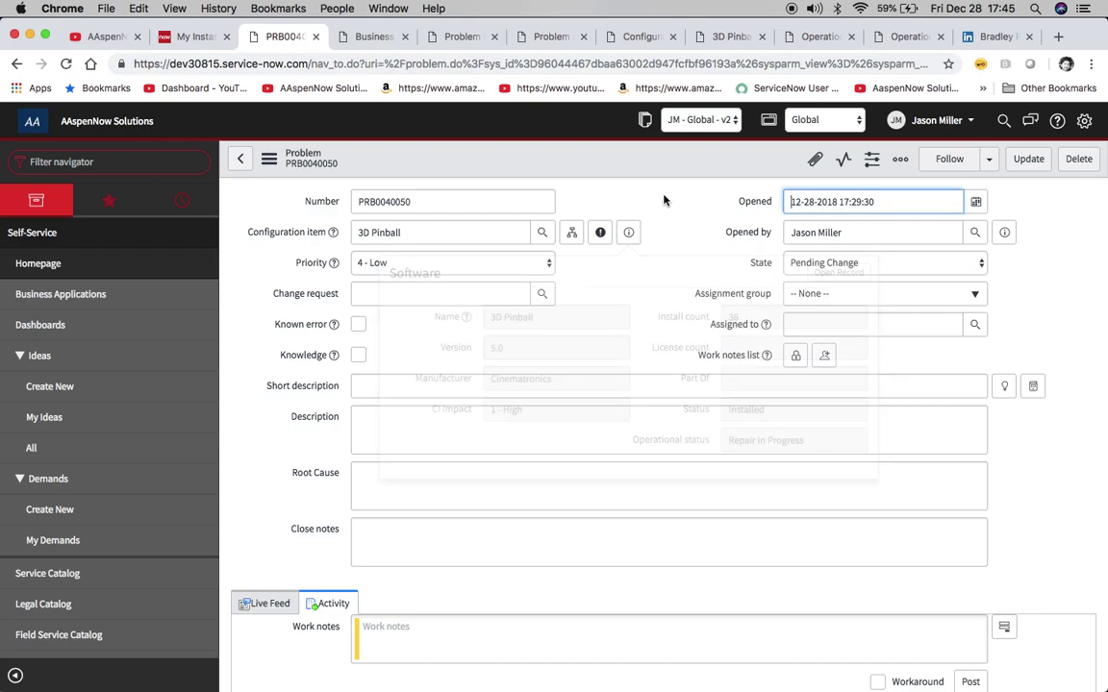
pyautogui.click(634, 37)
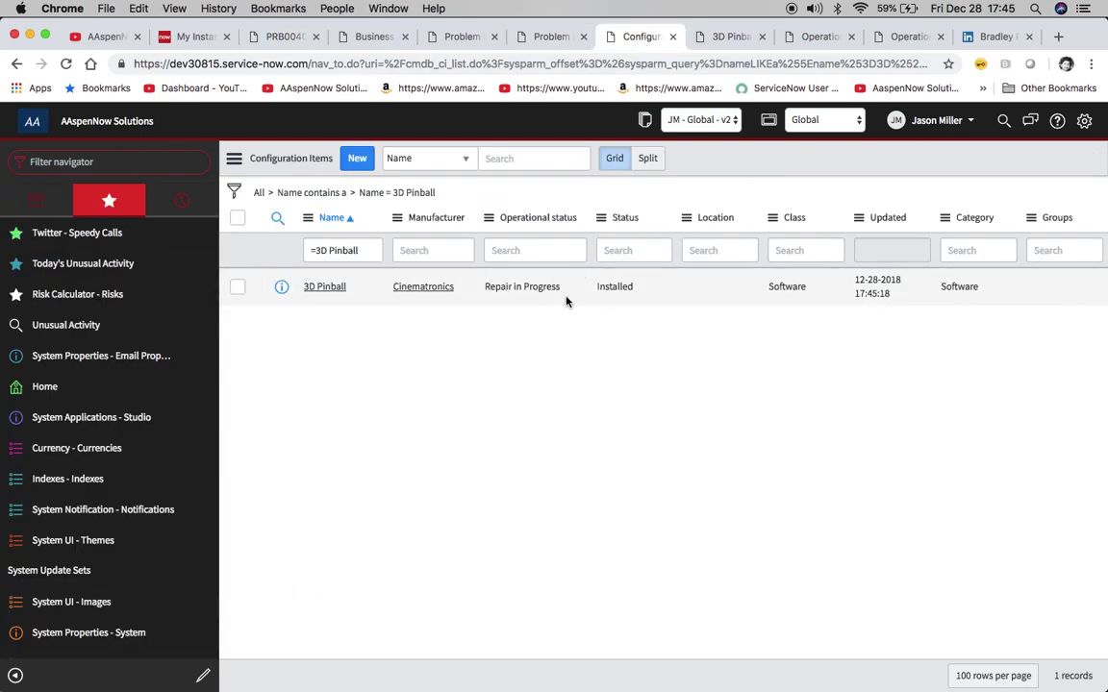
pyautogui.click(722, 40)
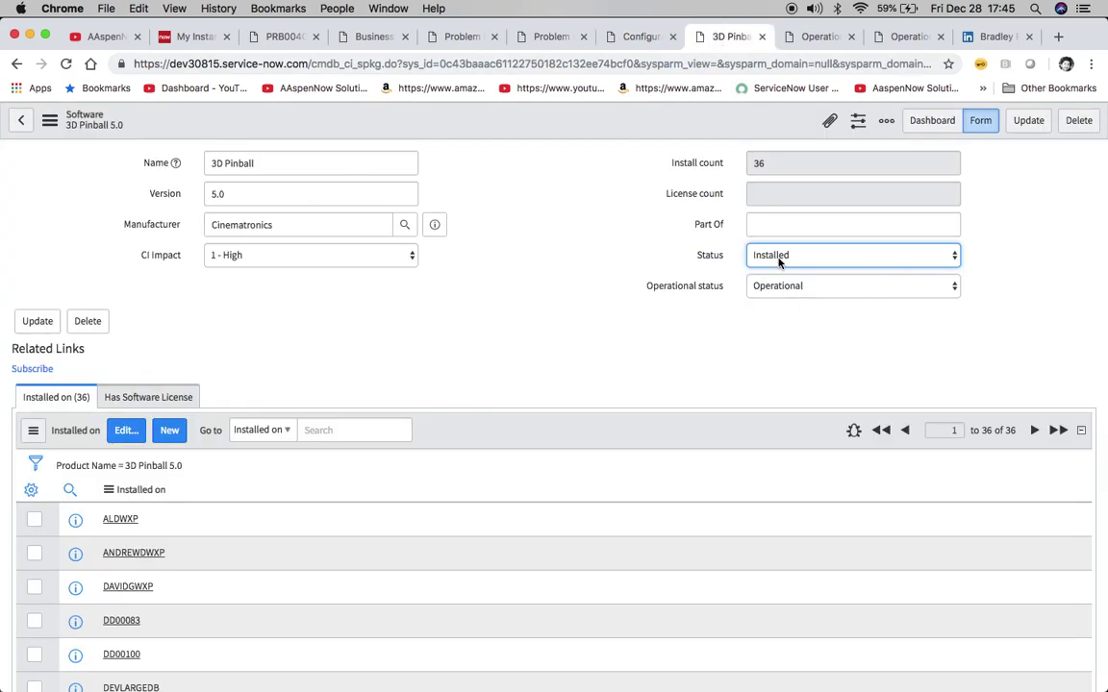
pyautogui.rightClick(551, 124)
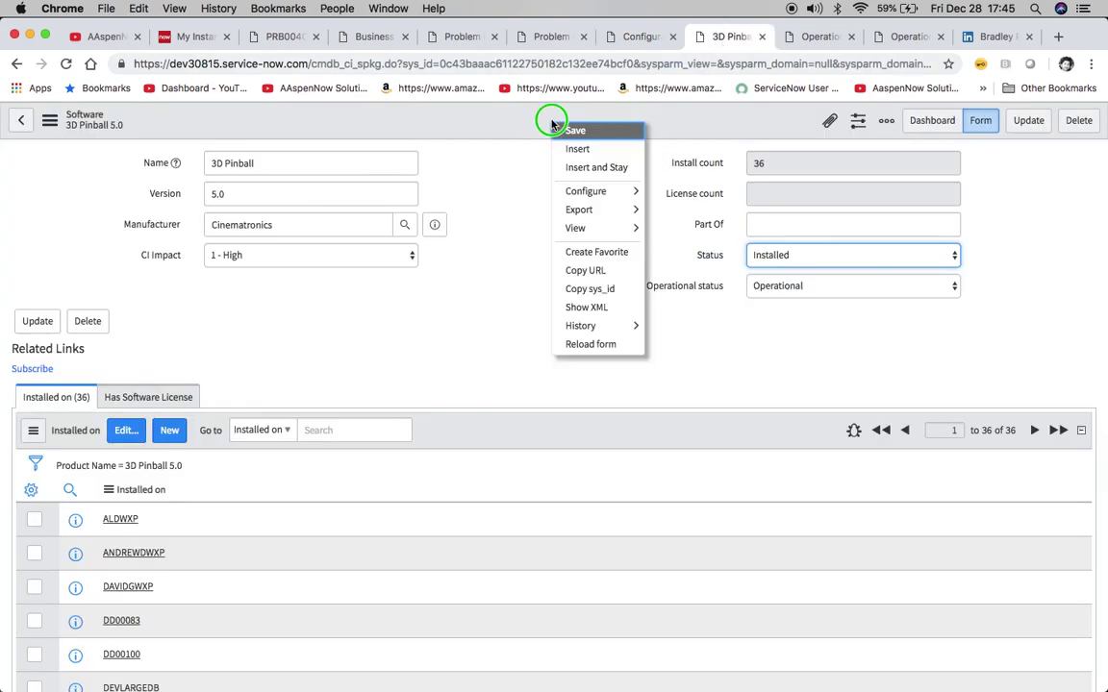
pyautogui.click(583, 344)
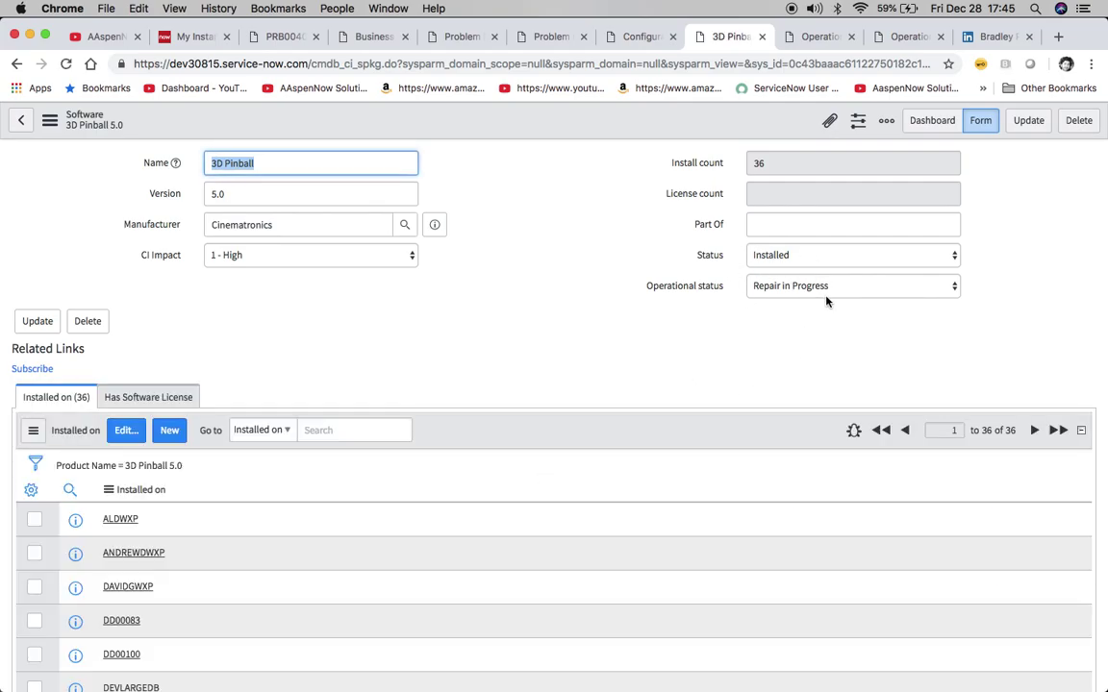
# Uncomment the gr.install_status=3; line in the Pending Change CI update rule's script
pyautogui.click(366, 36)
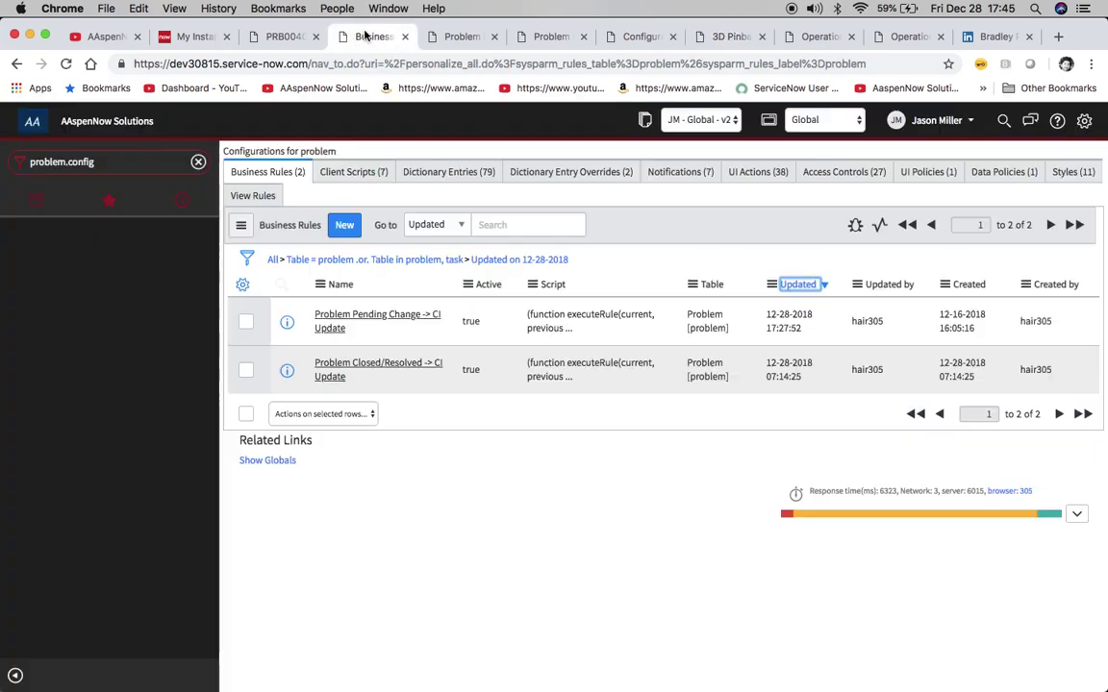
pyautogui.click(460, 35)
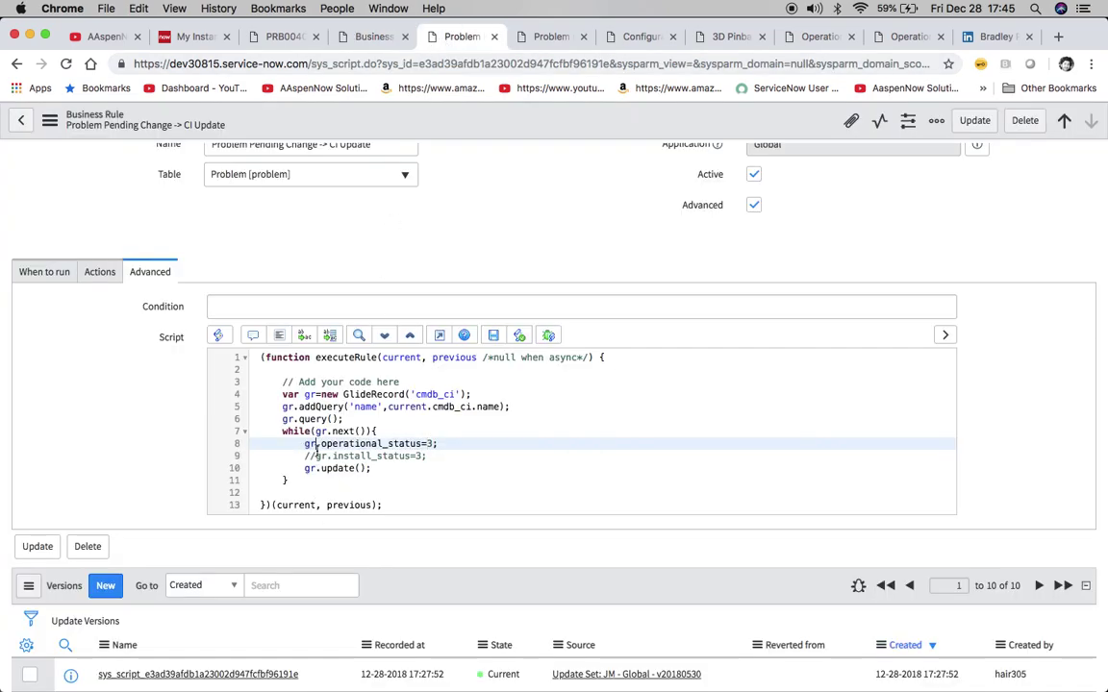
pyautogui.click(313, 455)
pyautogui.press('BackSpace')
pyautogui.press('BackSpace')
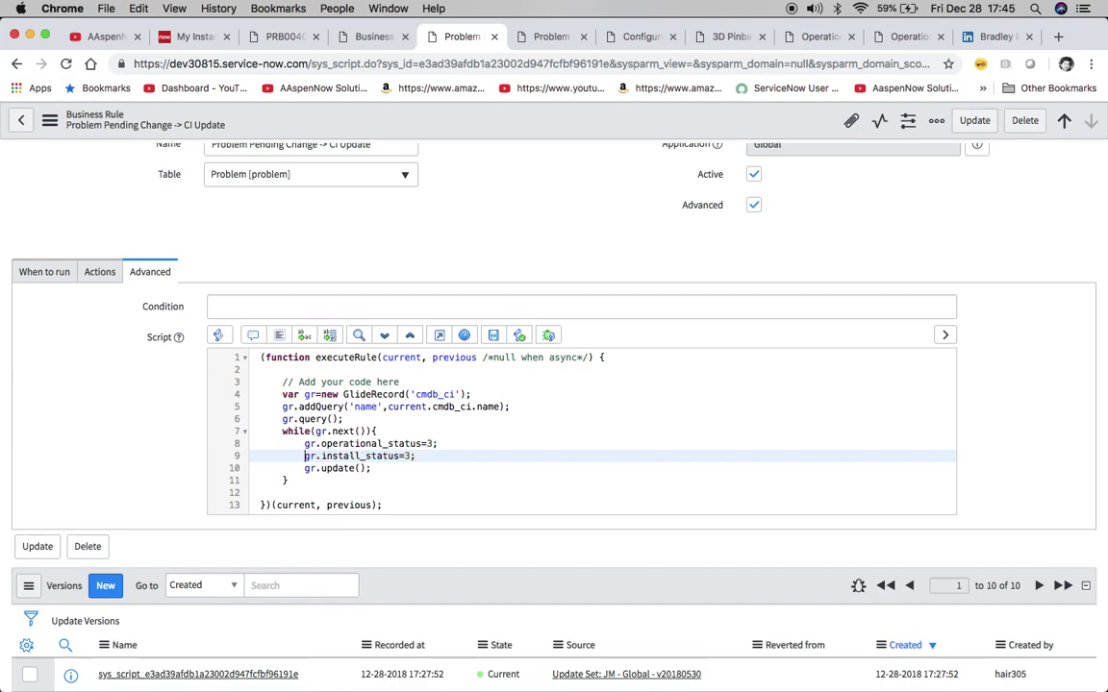
# Save the business rule and open the State list on problem PRB0040050
pyautogui.scroll(2, 96, 433)
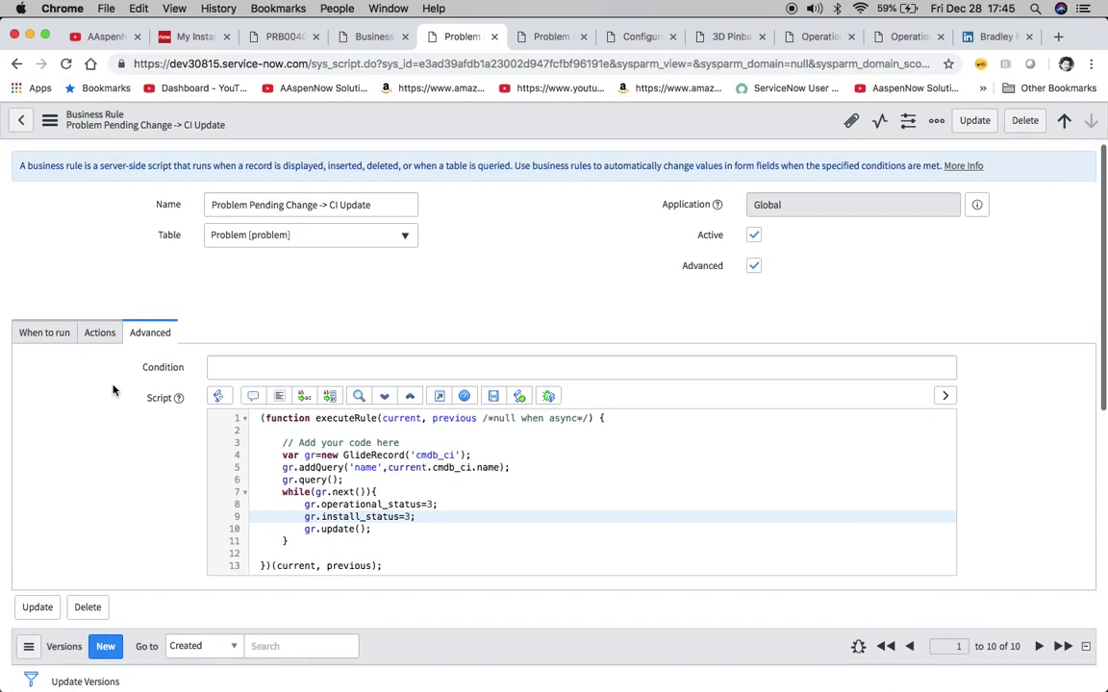
pyautogui.click(49, 120)
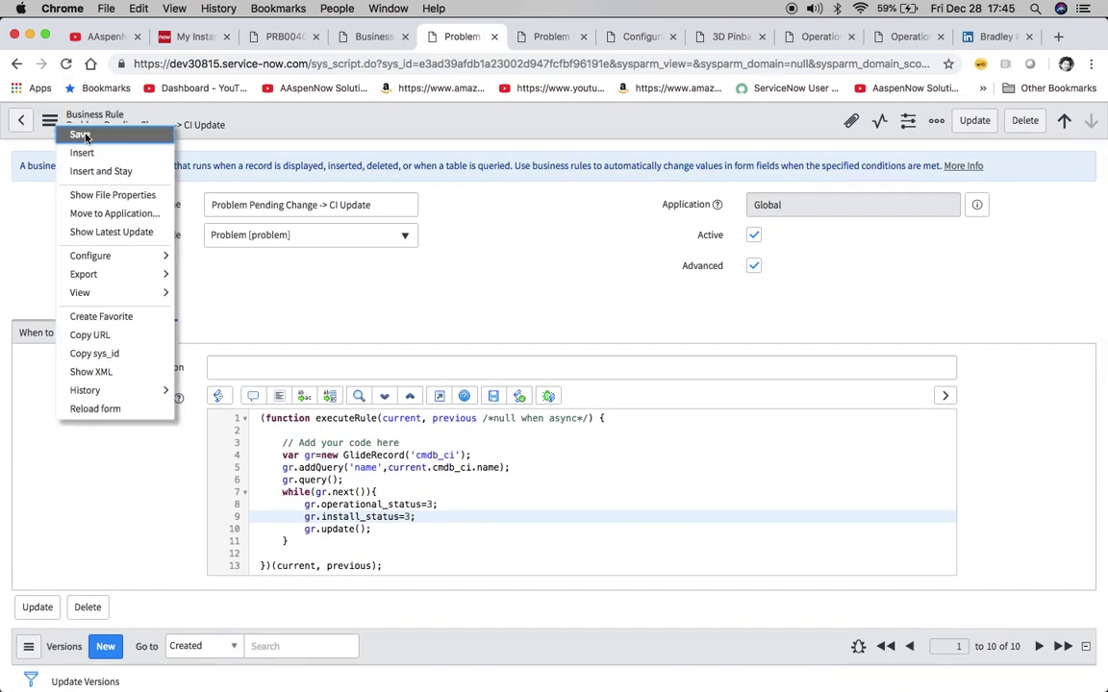
pyautogui.click(82, 136)
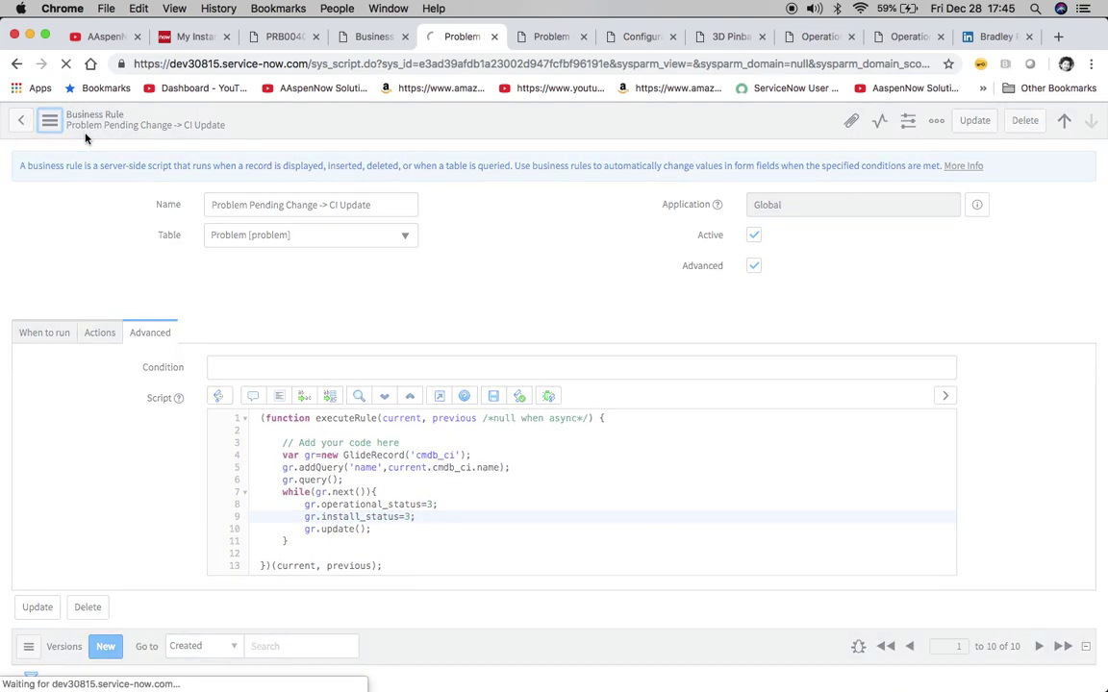
pyautogui.click(286, 39)
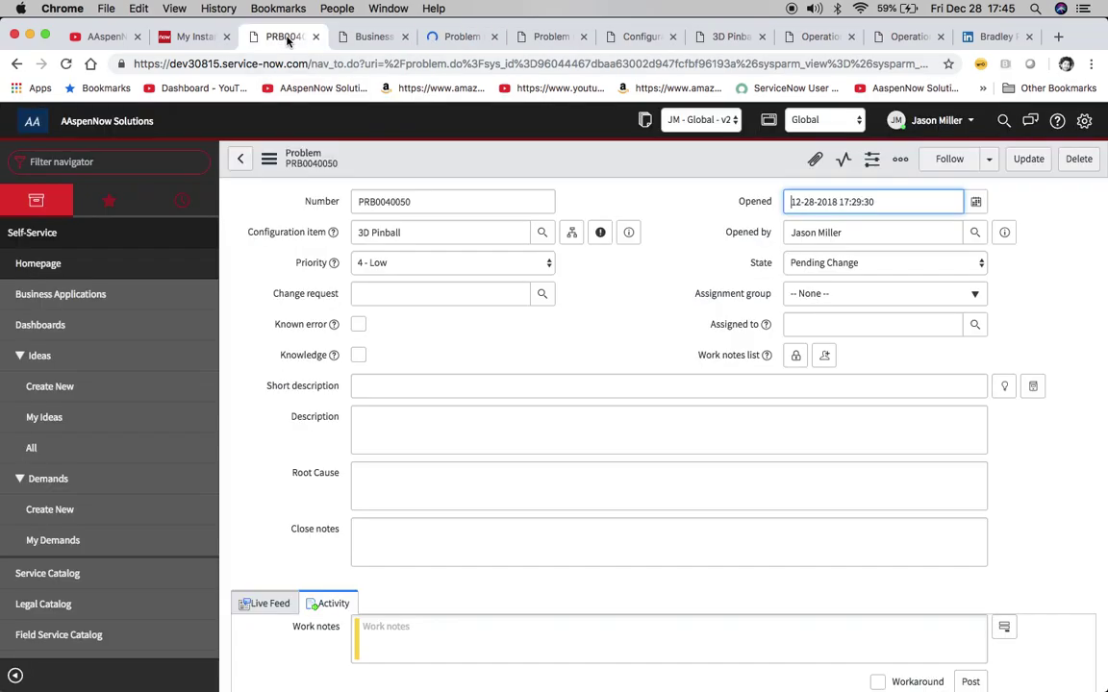
pyautogui.click(831, 264)
# Set PRB0040050's State to Open, save it, and preview the 3D Pinball CI
pyautogui.click(835, 249)
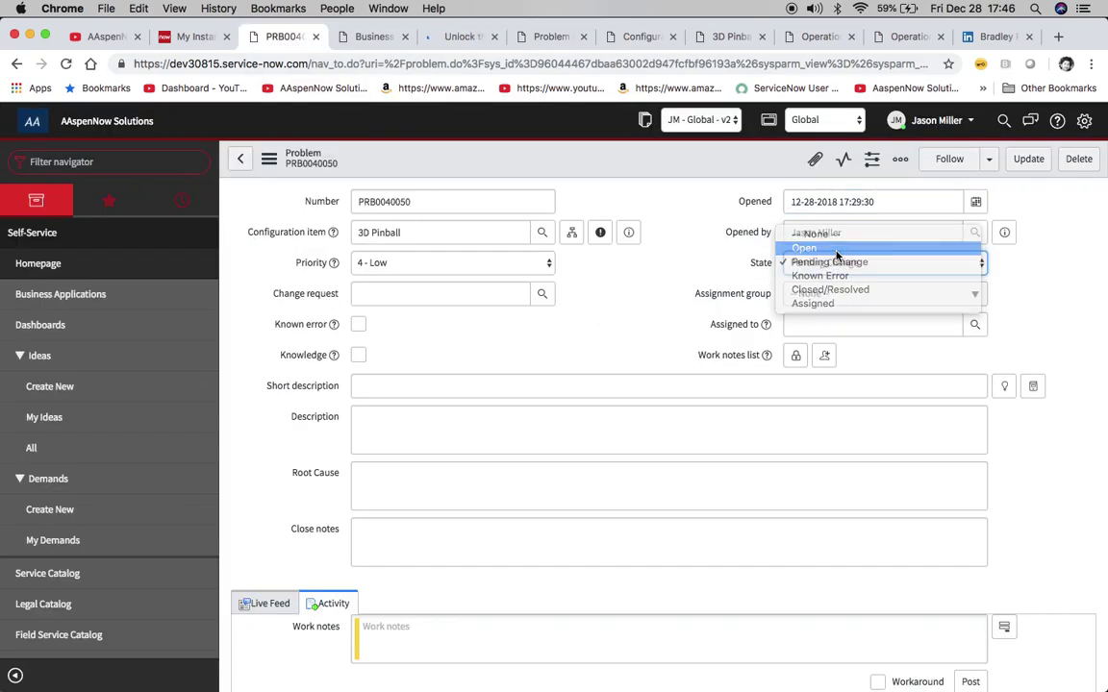
pyautogui.click(270, 159)
pyautogui.click(298, 173)
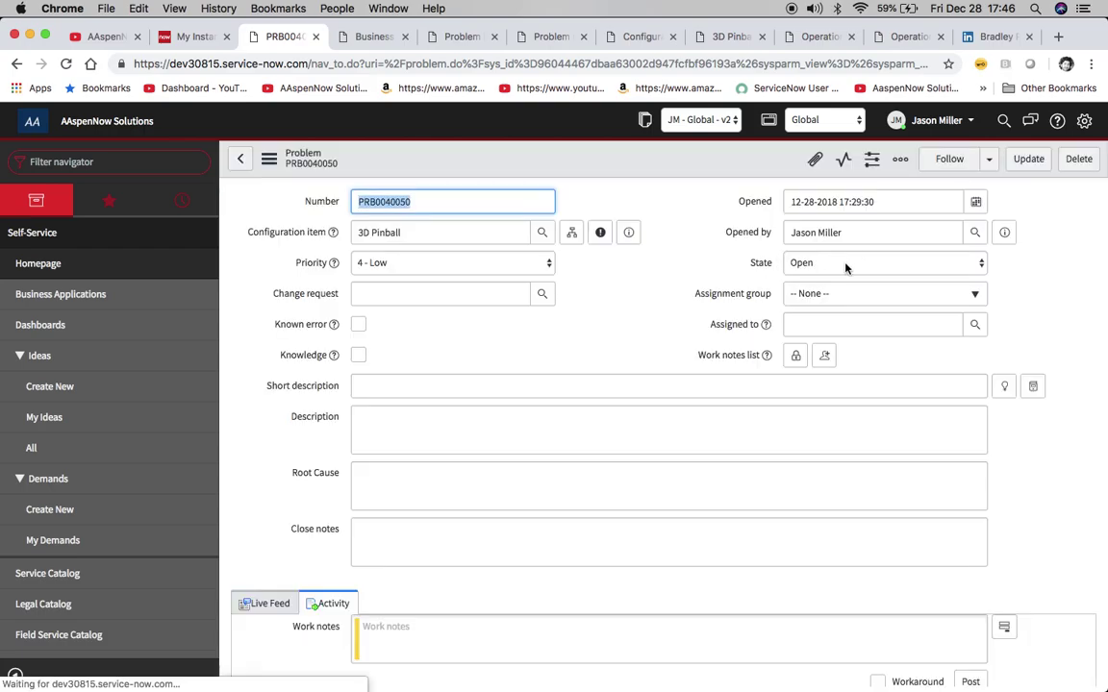
pyautogui.click(828, 266)
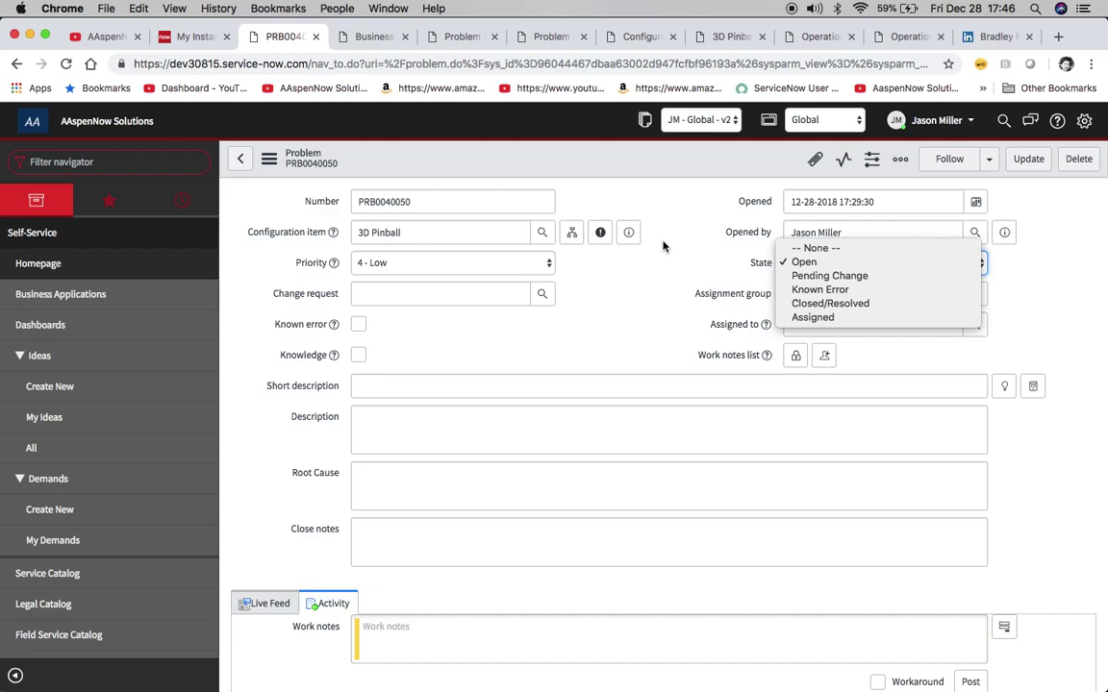
pyautogui.click(659, 286)
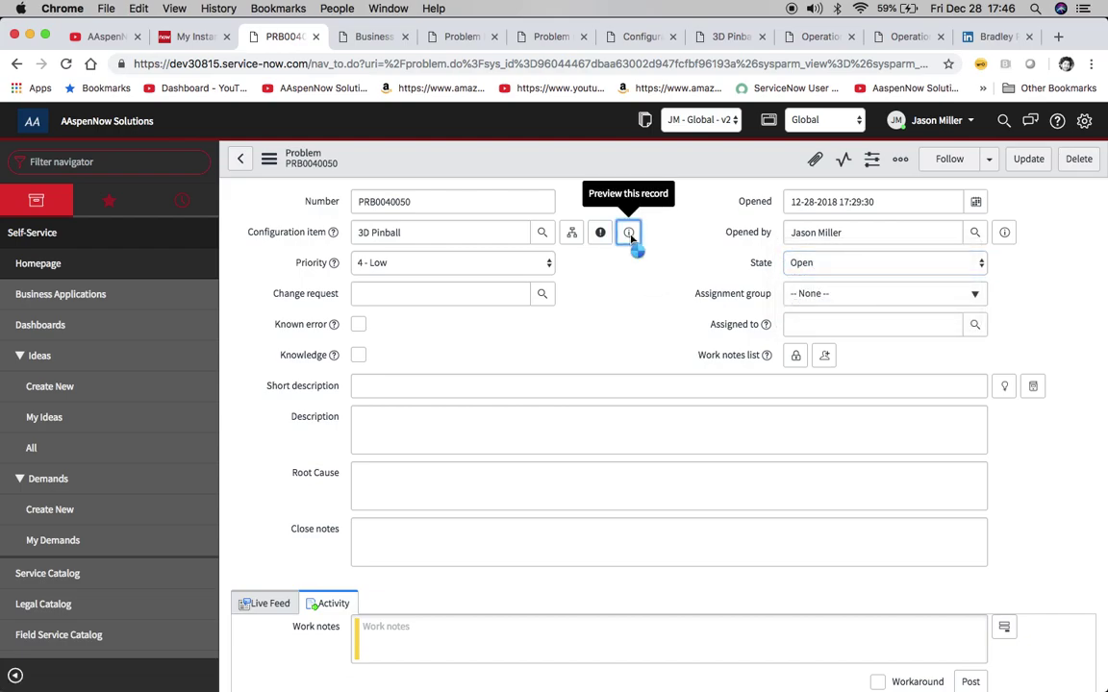
pyautogui.click(629, 233)
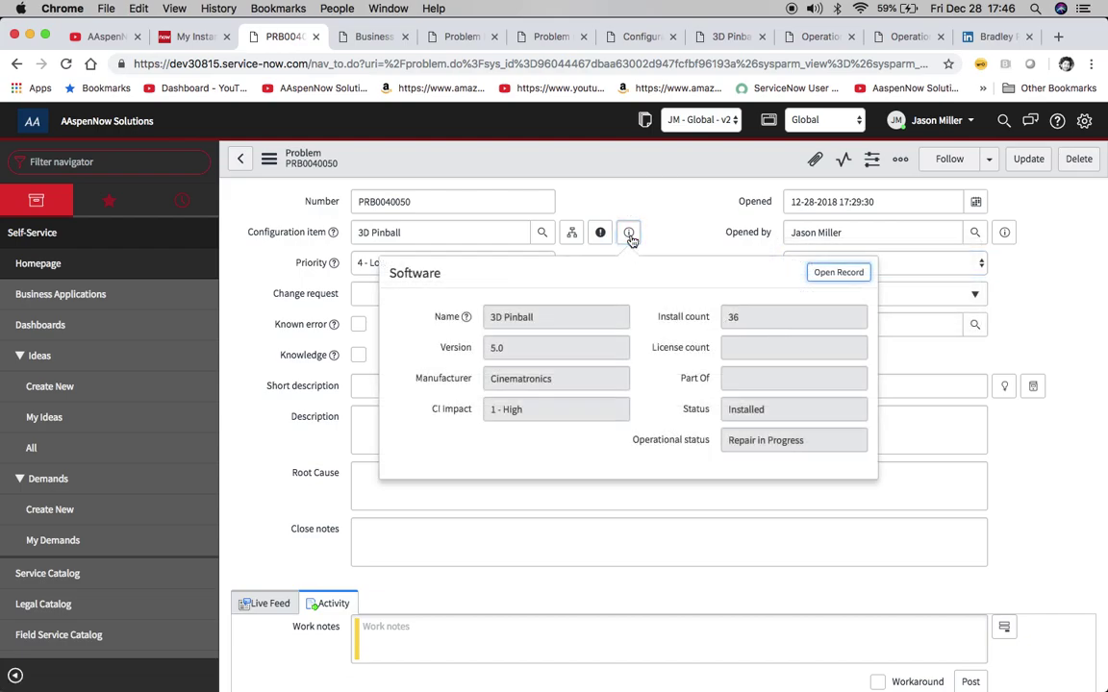
pyautogui.click(686, 219)
# Save the problem as Pending Change; 3D Pinball shows In Maintenance and Repair in Progress
pyautogui.click(899, 264)
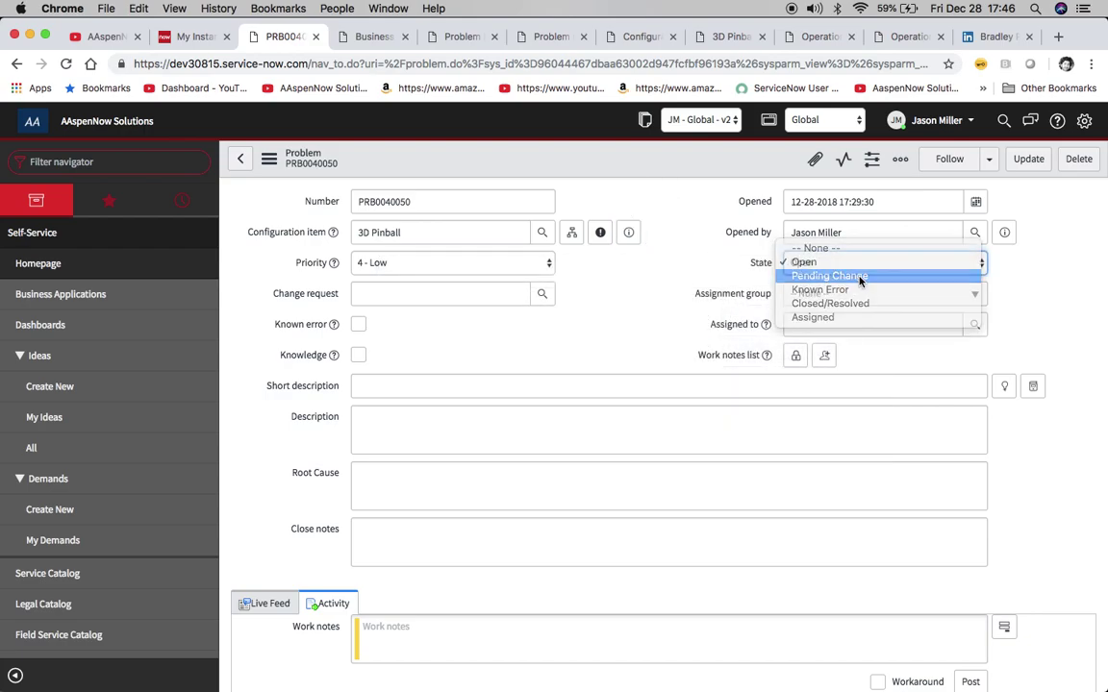
pyautogui.click(860, 278)
pyautogui.click(272, 159)
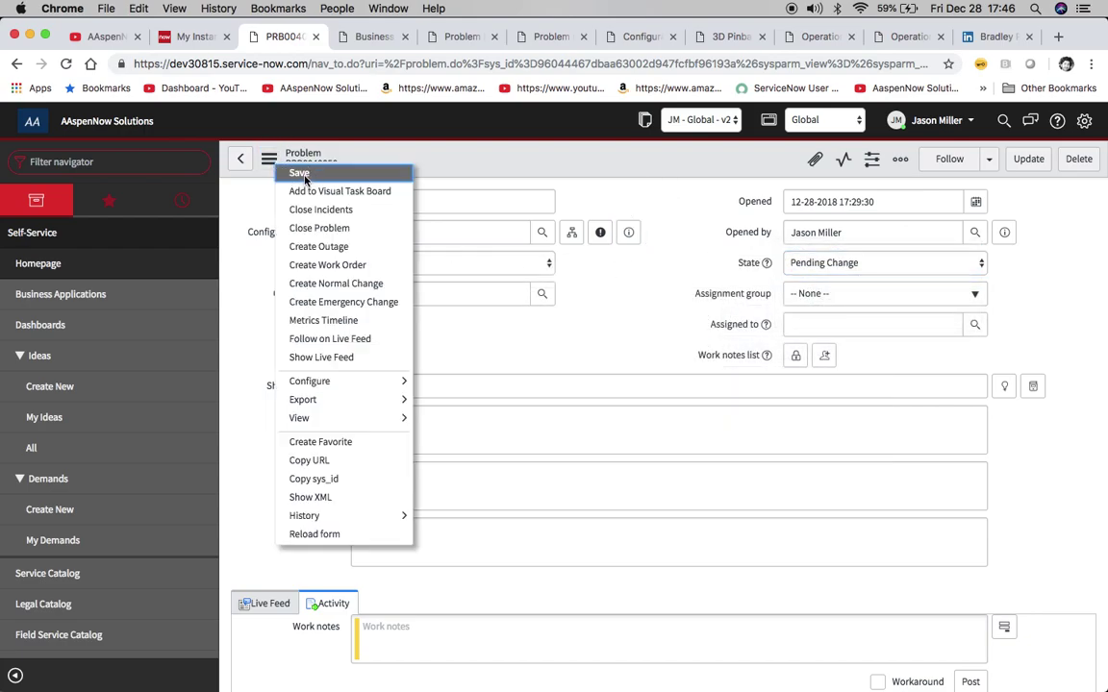
pyautogui.click(288, 174)
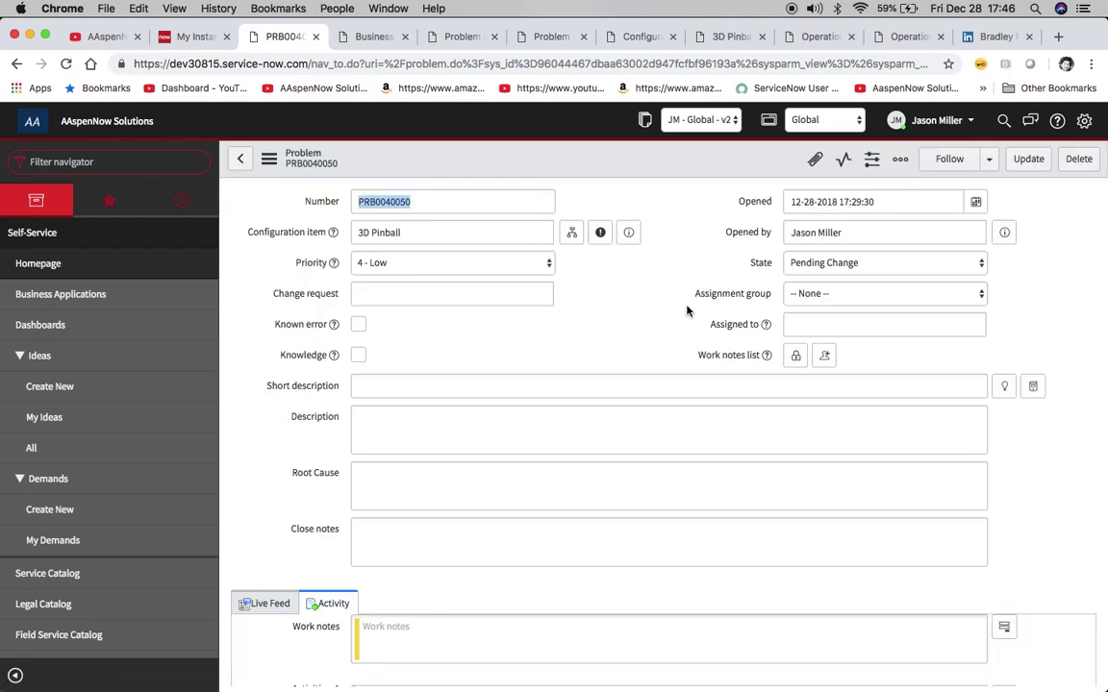
pyautogui.click(629, 233)
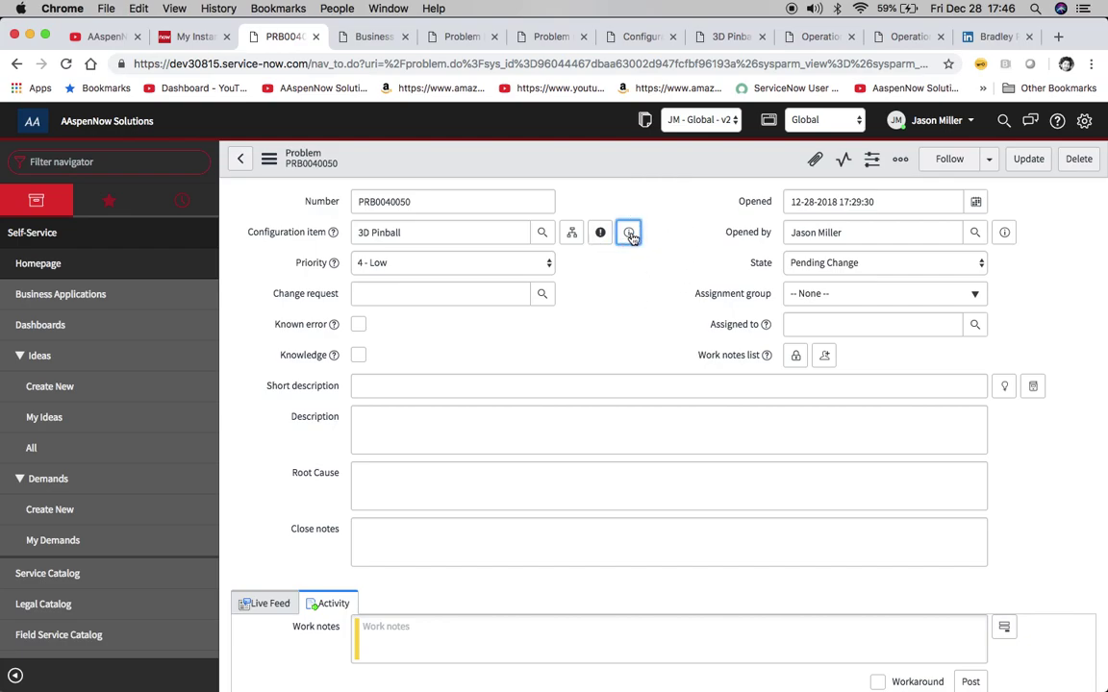
pyautogui.click(629, 234)
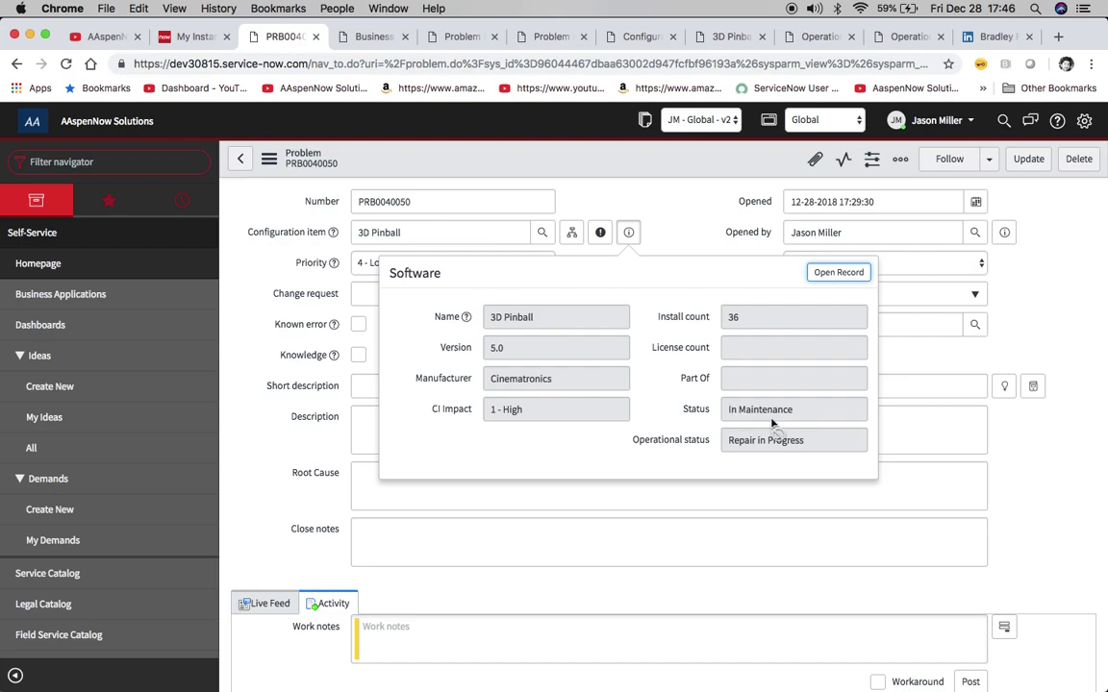
pyautogui.click(642, 36)
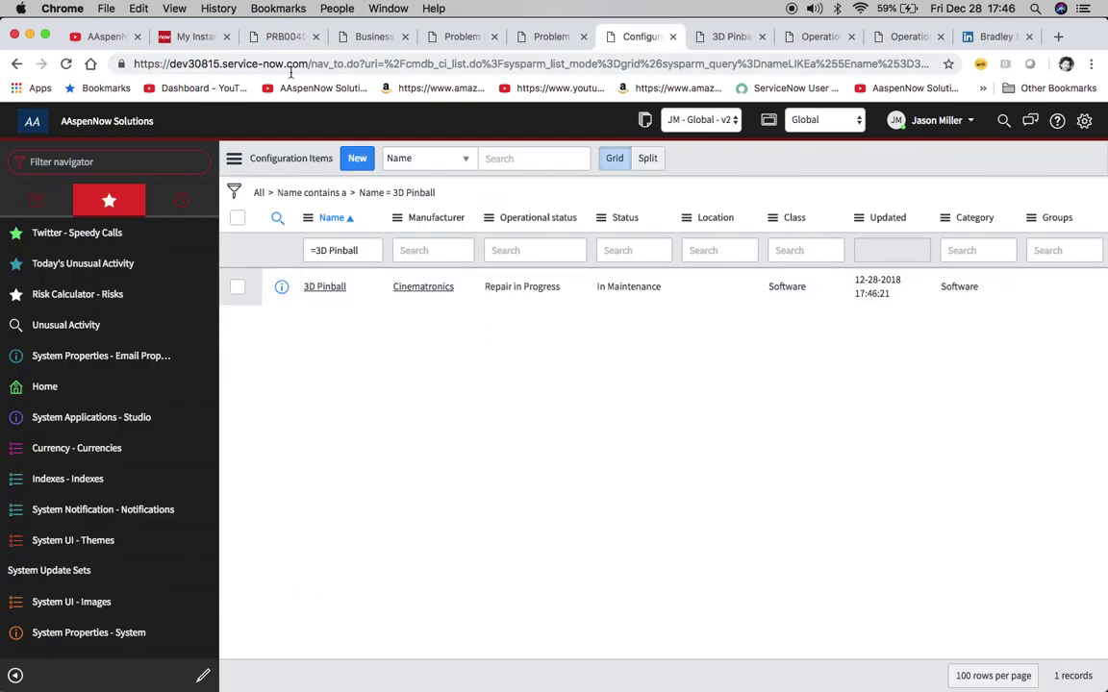
# Set problem PRB0040050's State to Closed/Resolved and save it
pyautogui.click(284, 36)
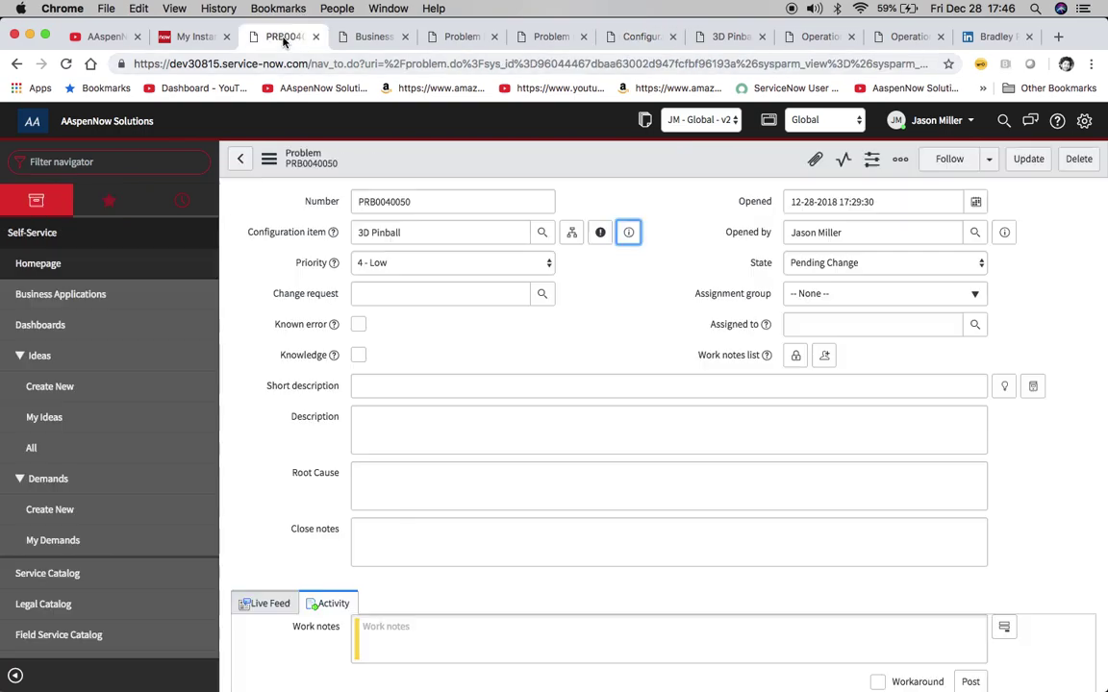
pyautogui.click(534, 39)
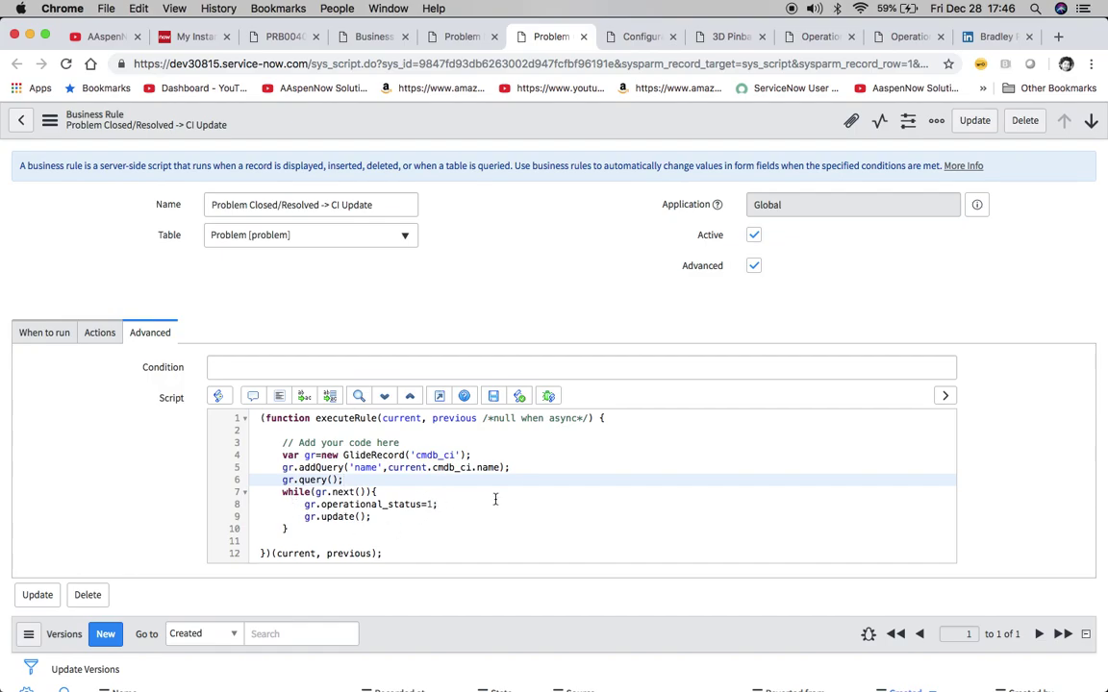
pyautogui.click(287, 39)
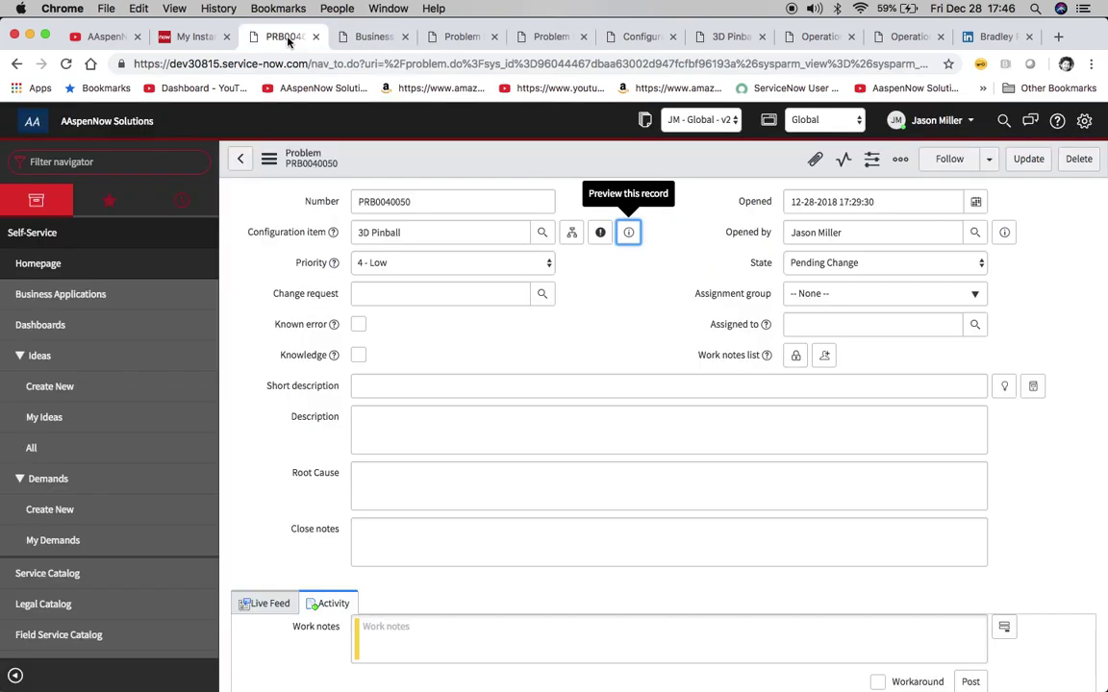
pyautogui.click(833, 263)
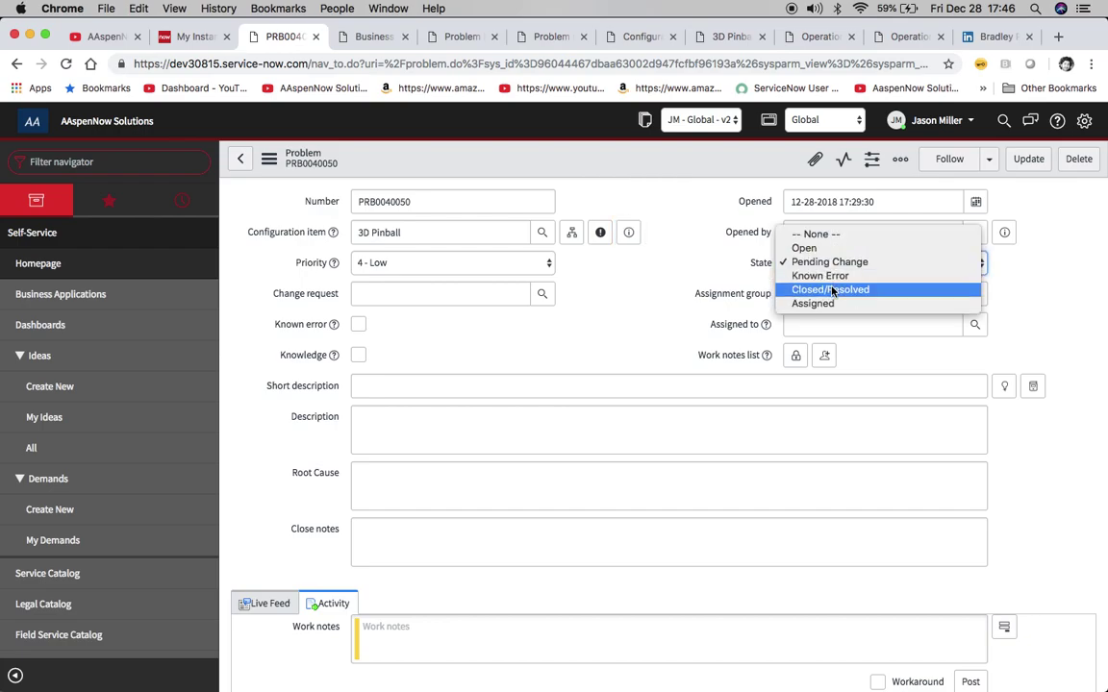
pyautogui.click(830, 290)
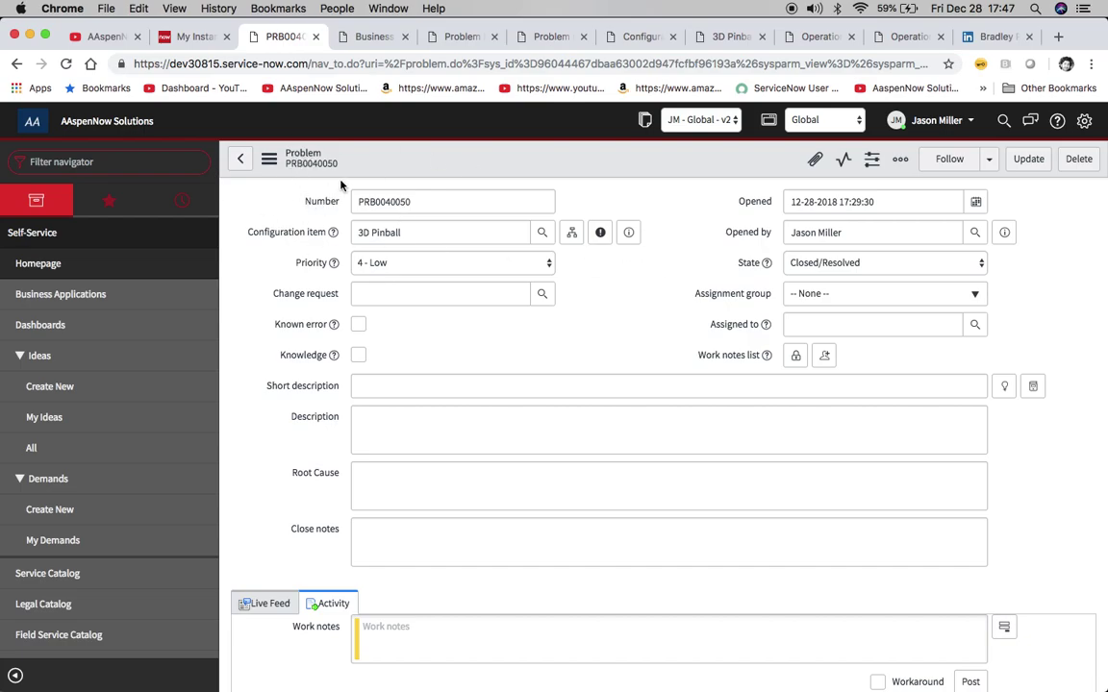
pyautogui.click(268, 158)
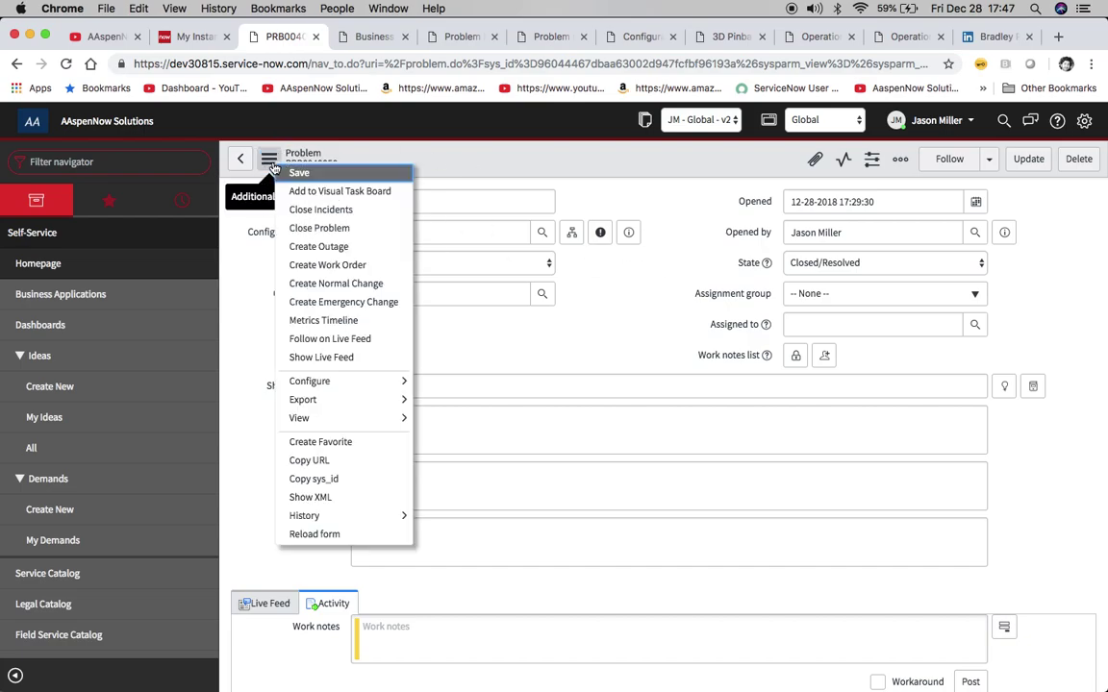
pyautogui.click(325, 174)
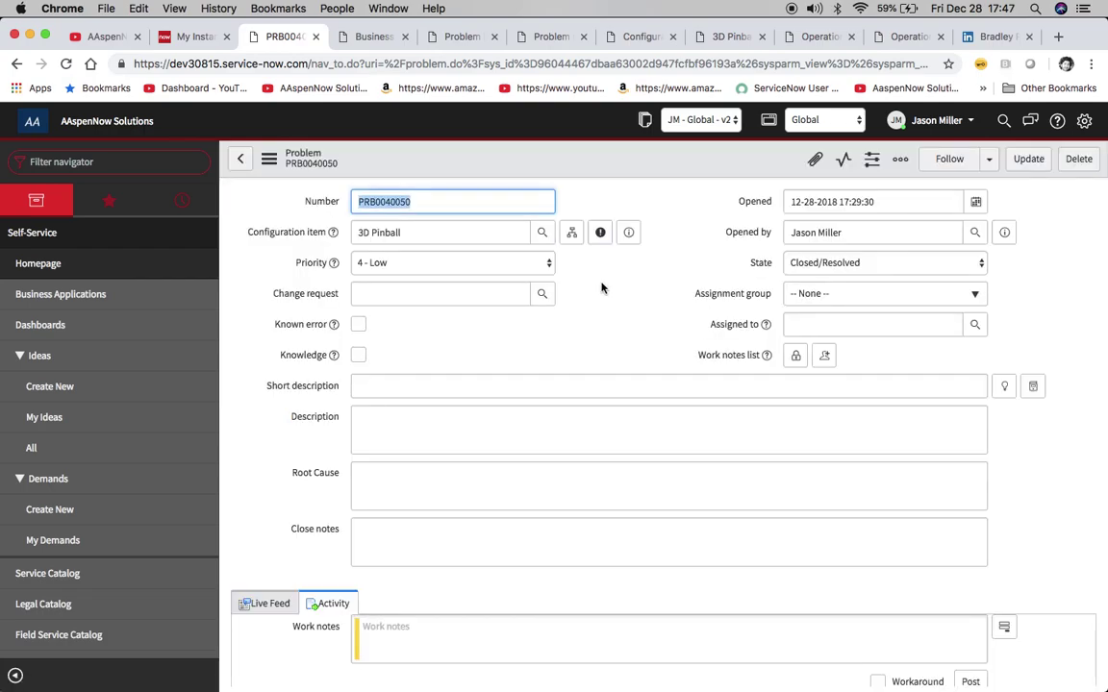
# Preview the 3D Pinball CI, whose Status still reads In Maintenance
pyautogui.click(628, 233)
pyautogui.click(628, 234)
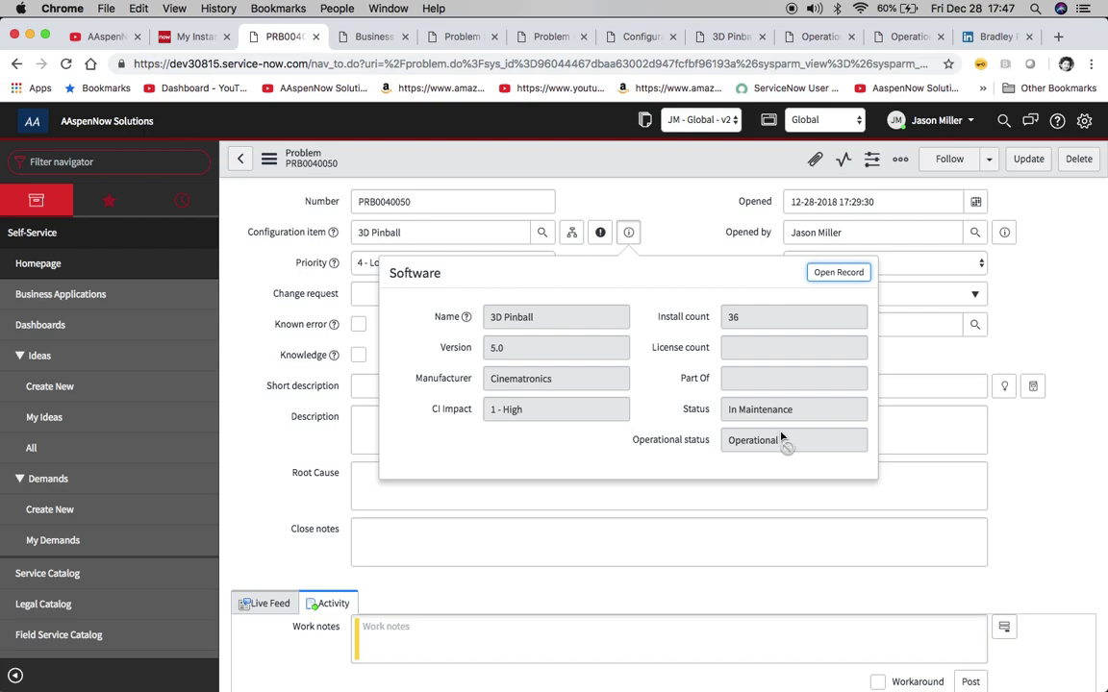
pyautogui.click(672, 238)
# Check the Closed/Resolved rule's operational_status=1 line, then show the Pending Change rule's Advanced script
pyautogui.click(546, 36)
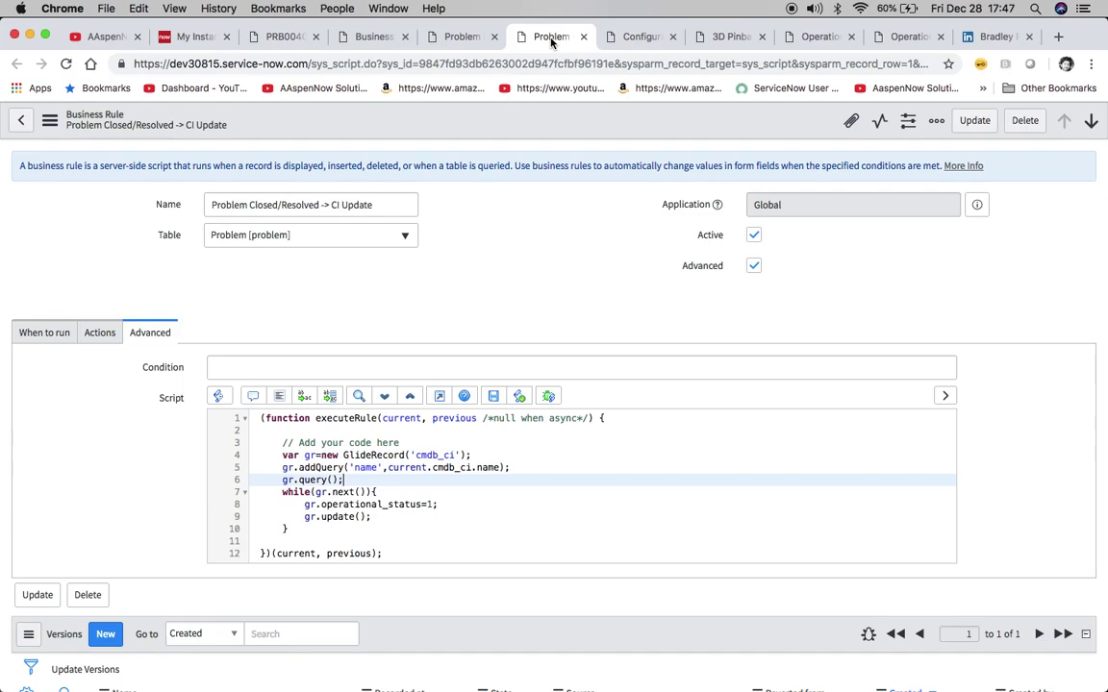
pyautogui.click(452, 503)
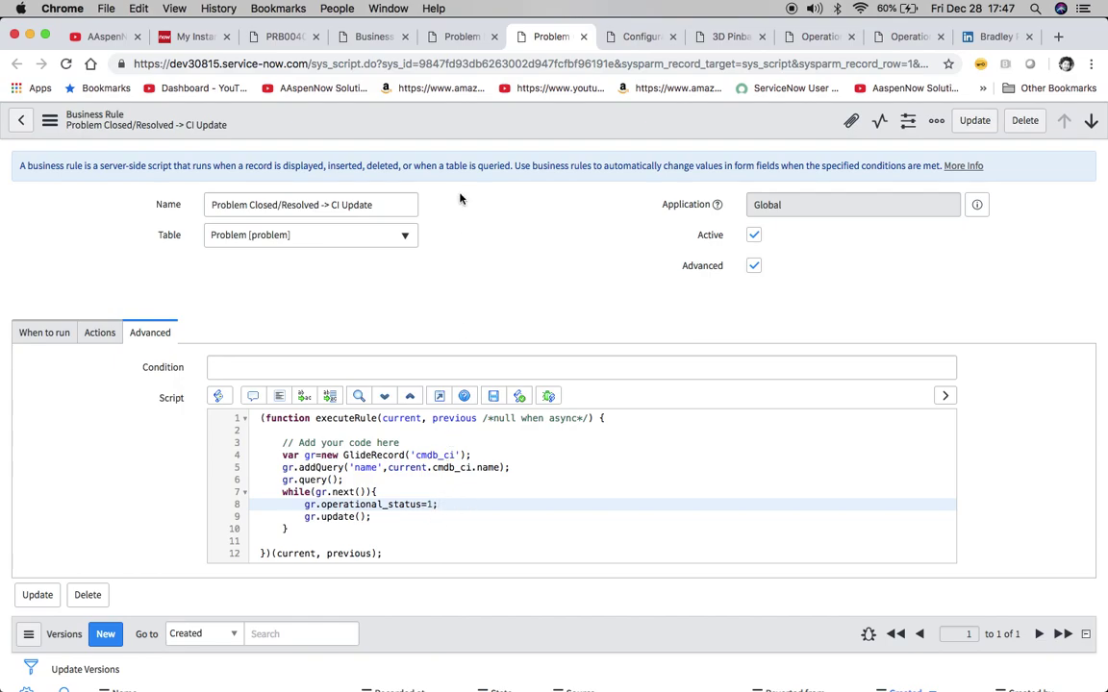
pyautogui.click(428, 35)
pyautogui.click(151, 331)
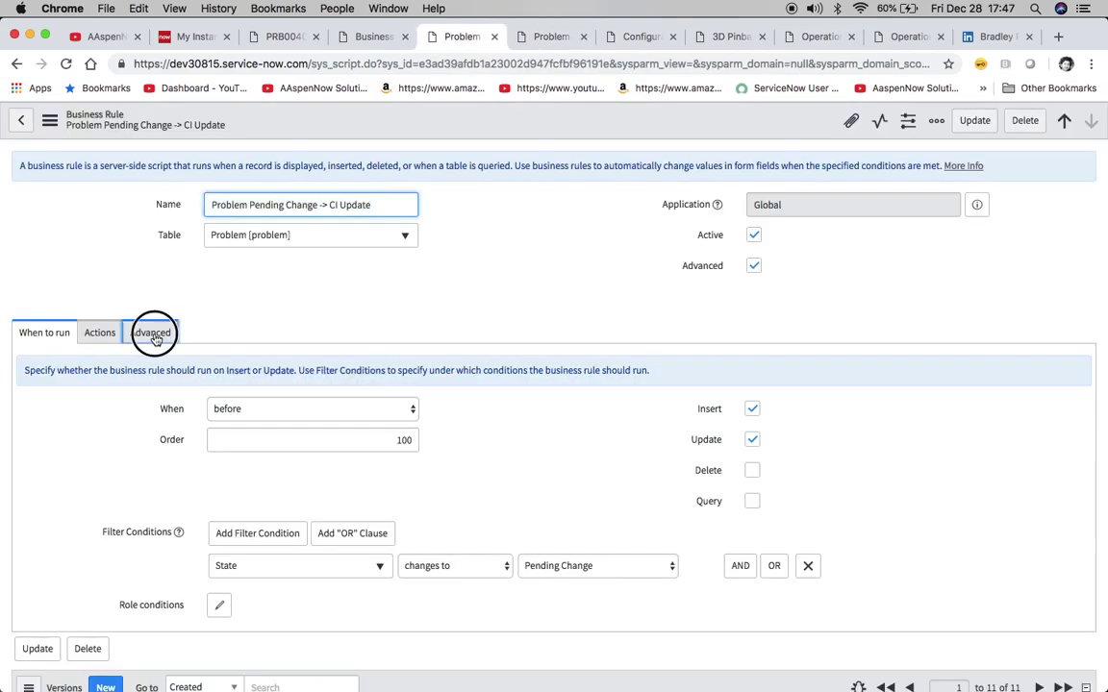